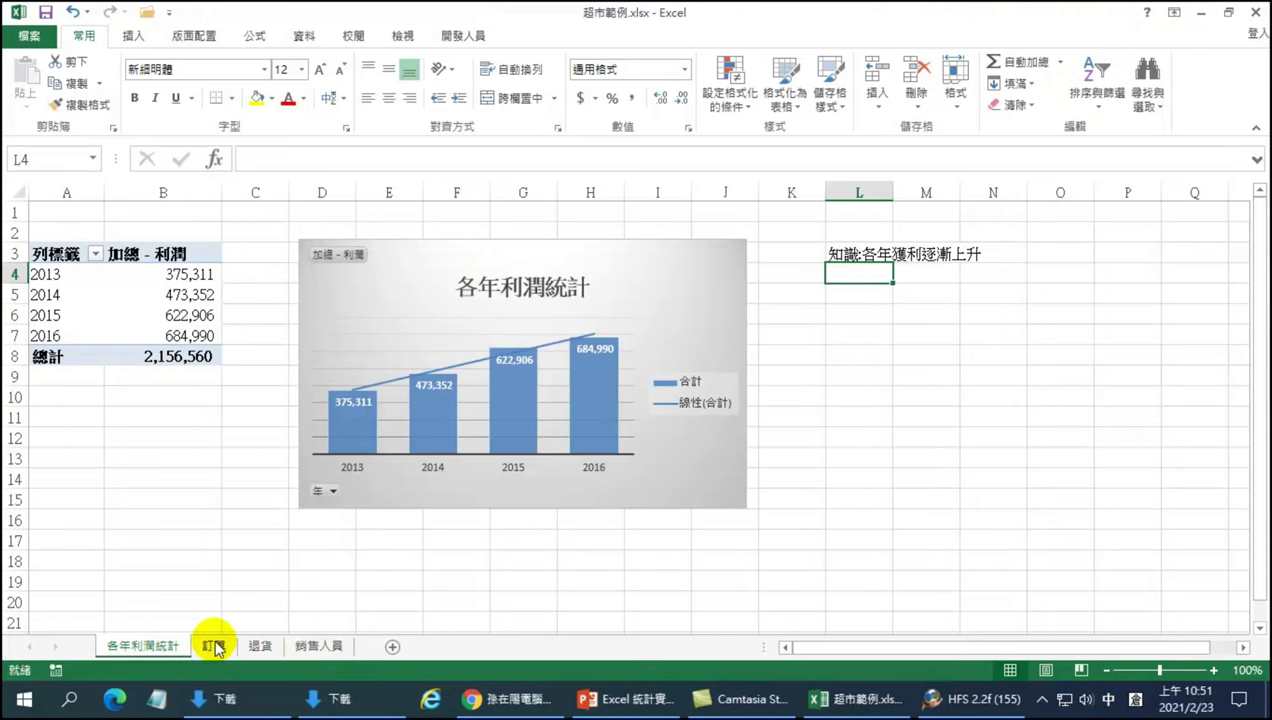
- Go to the 訂單 order sheet and select a cell in its 類別 column
left_click(216, 648)
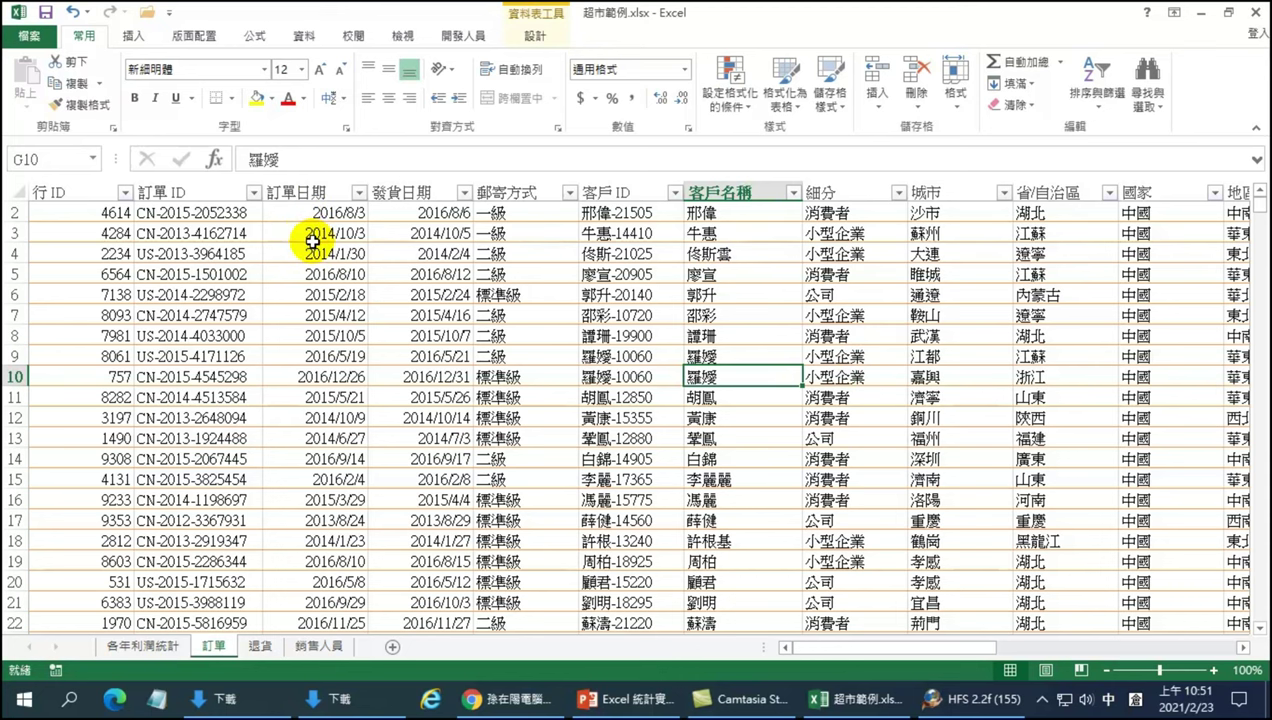
mouse_move(965, 648)
left_mouse_down()
mouse_move(1175, 672)
mouse_move(1140, 668)
left_mouse_up()
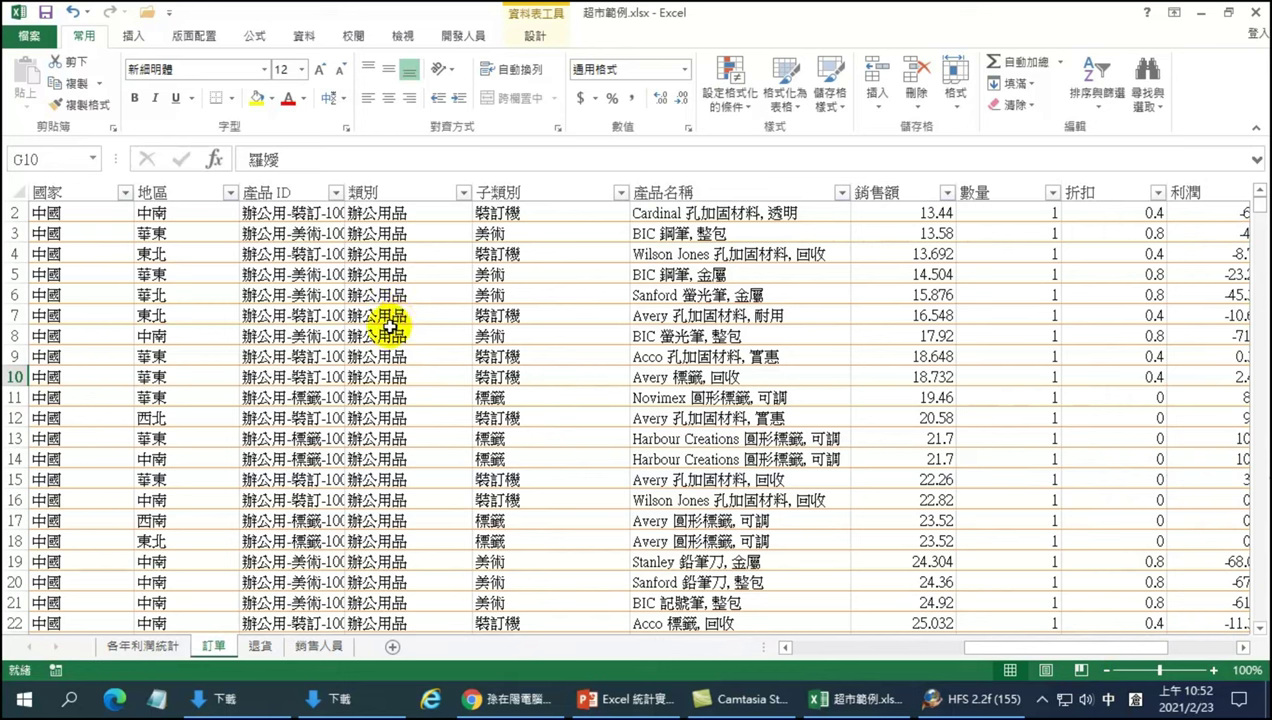
left_click(391, 329)
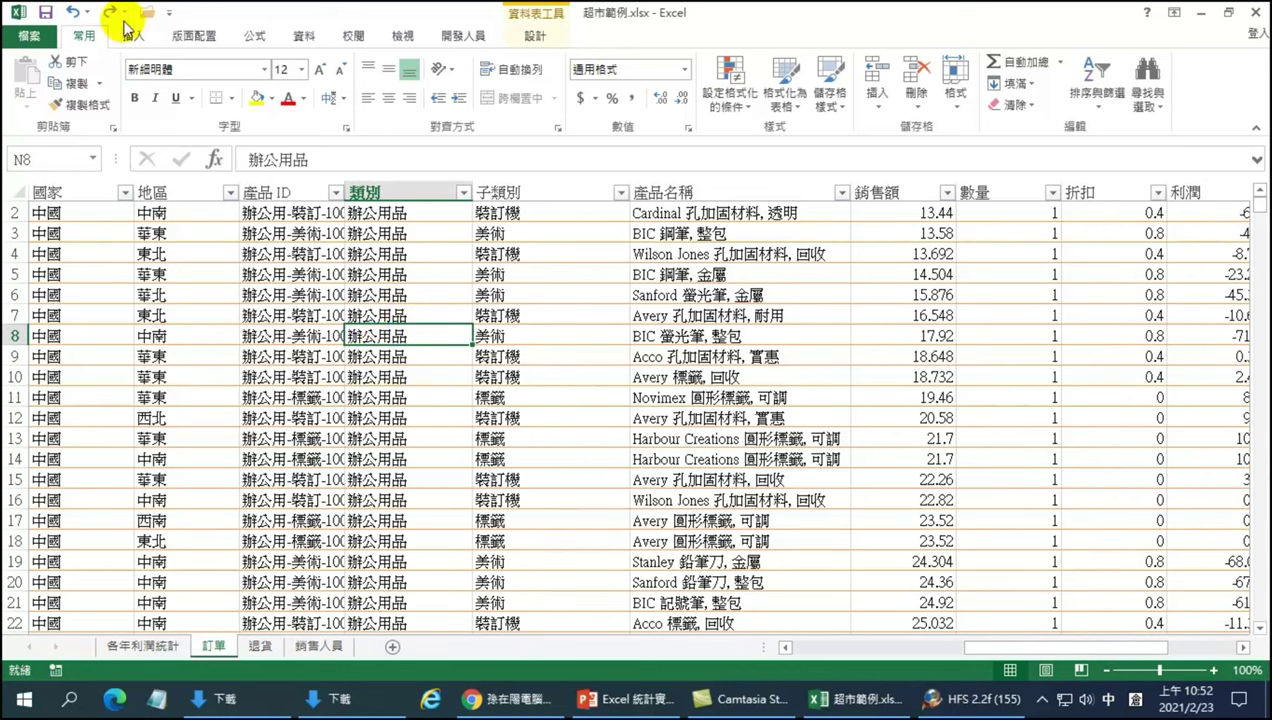
- Insert a pivot table on a new sheet that sums 利潤 by 類別
left_click(130, 37)
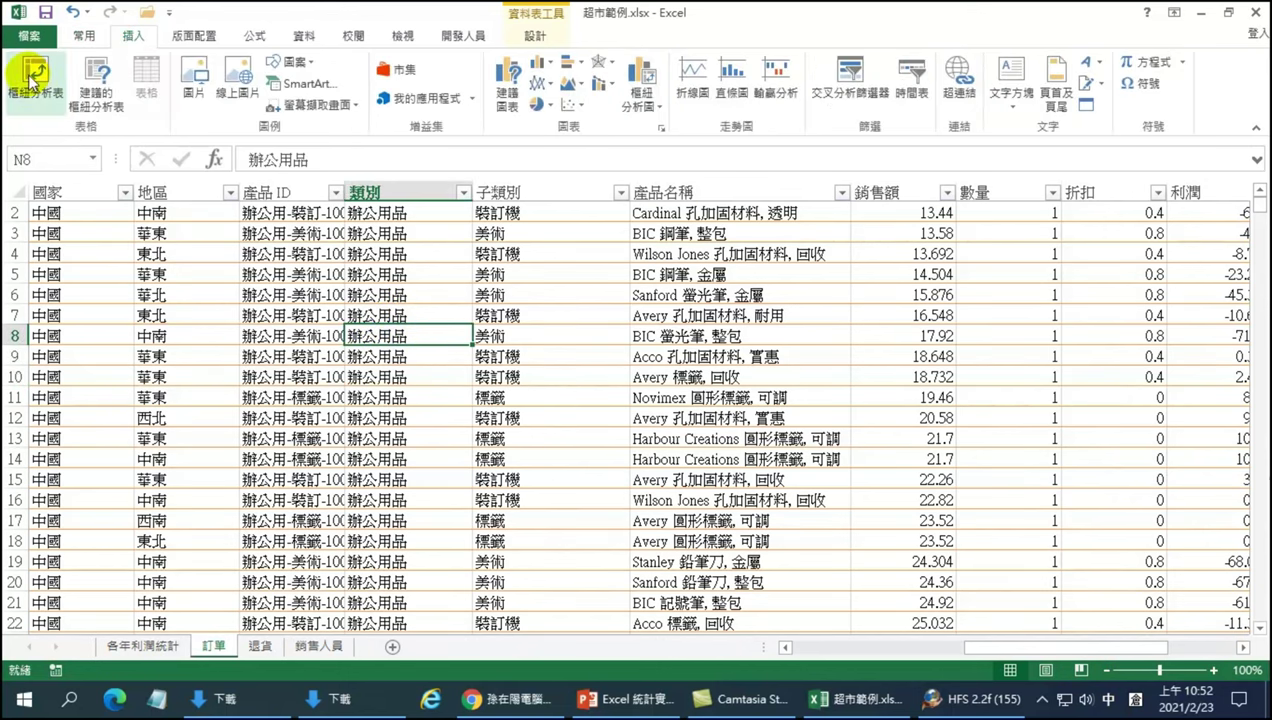
left_click(35, 72)
left_click(578, 513)
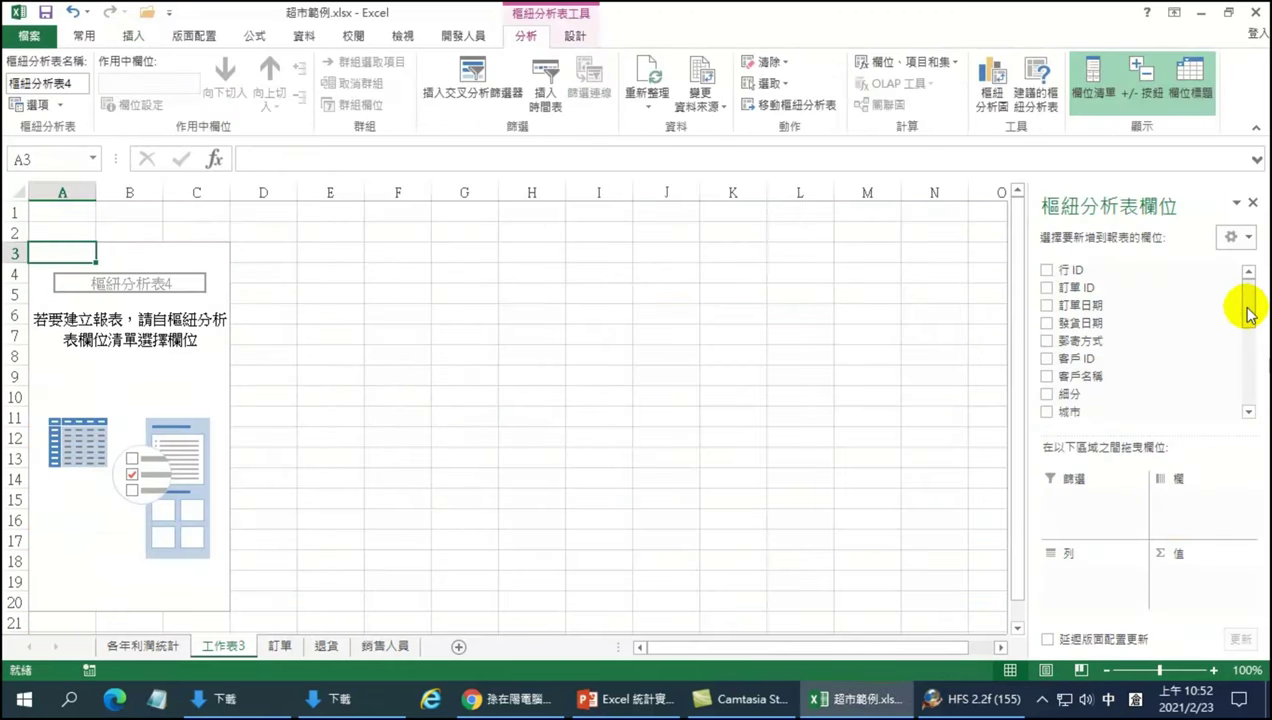
mouse_move(1249, 313)
left_mouse_down()
mouse_move(1262, 383)
mouse_move(1256, 356)
left_mouse_up()
scroll(1262, 383, "down", 1)
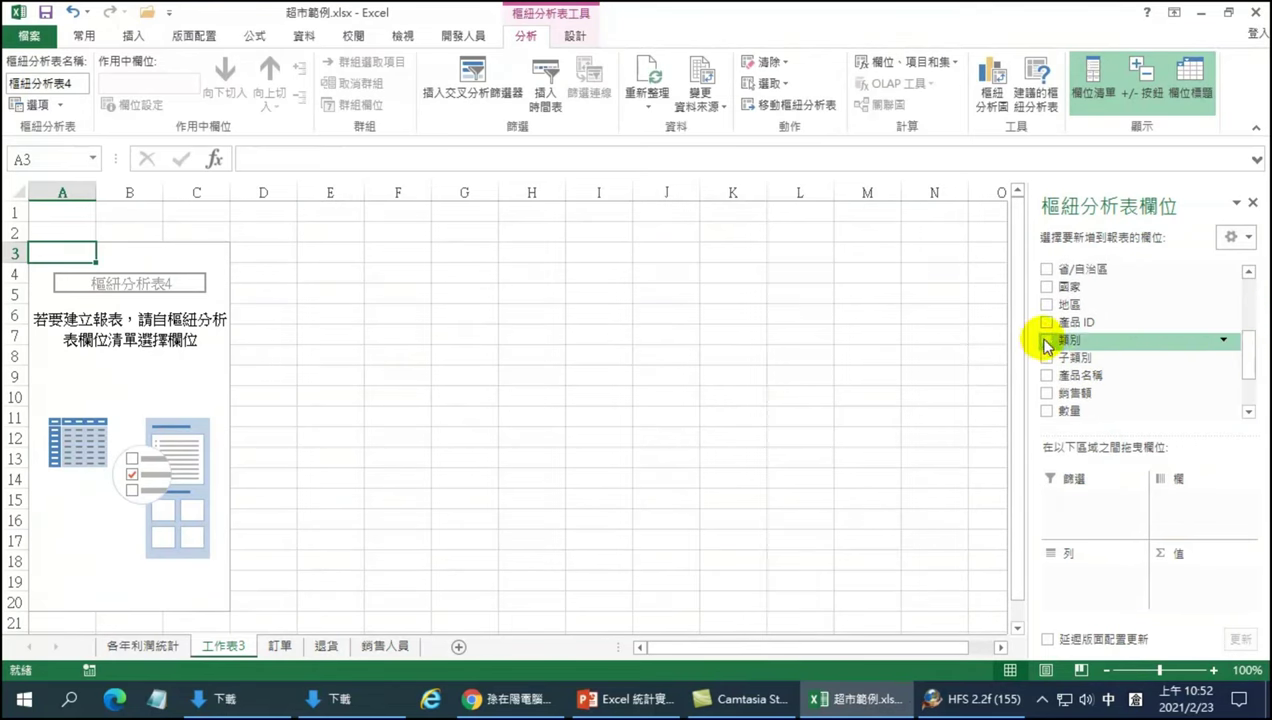
left_click(1046, 342)
left_click_drag(1249, 354, 1249, 411)
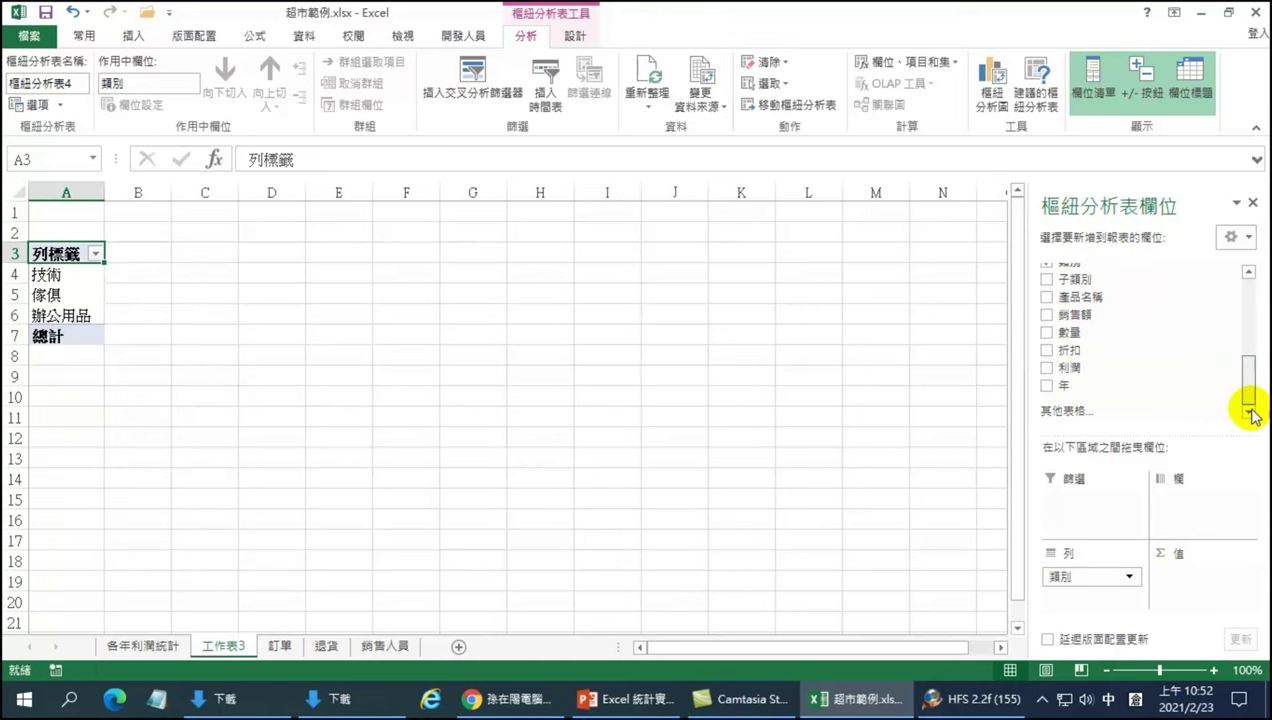
left_click(1046, 368)
- Add a clustered column pivot chart and move it up beside the pivot table
left_click(993, 75)
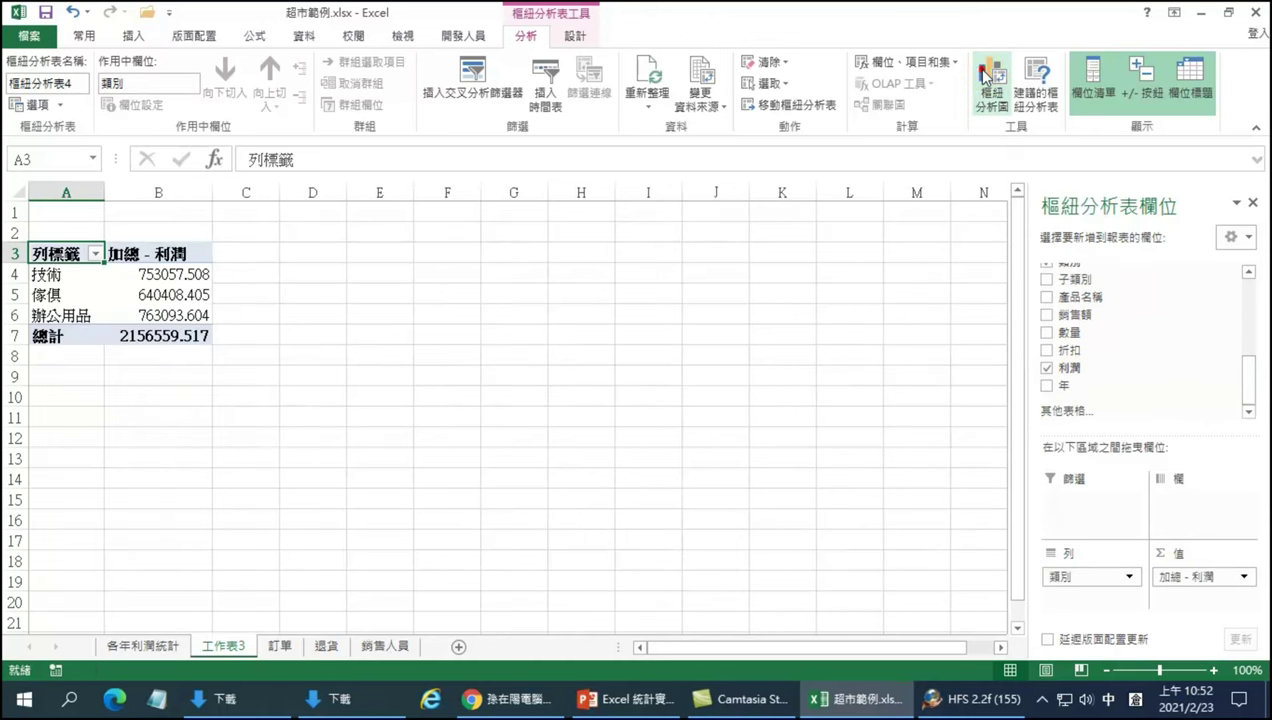
left_click(773, 598)
left_click_drag(588, 312, 548, 253)
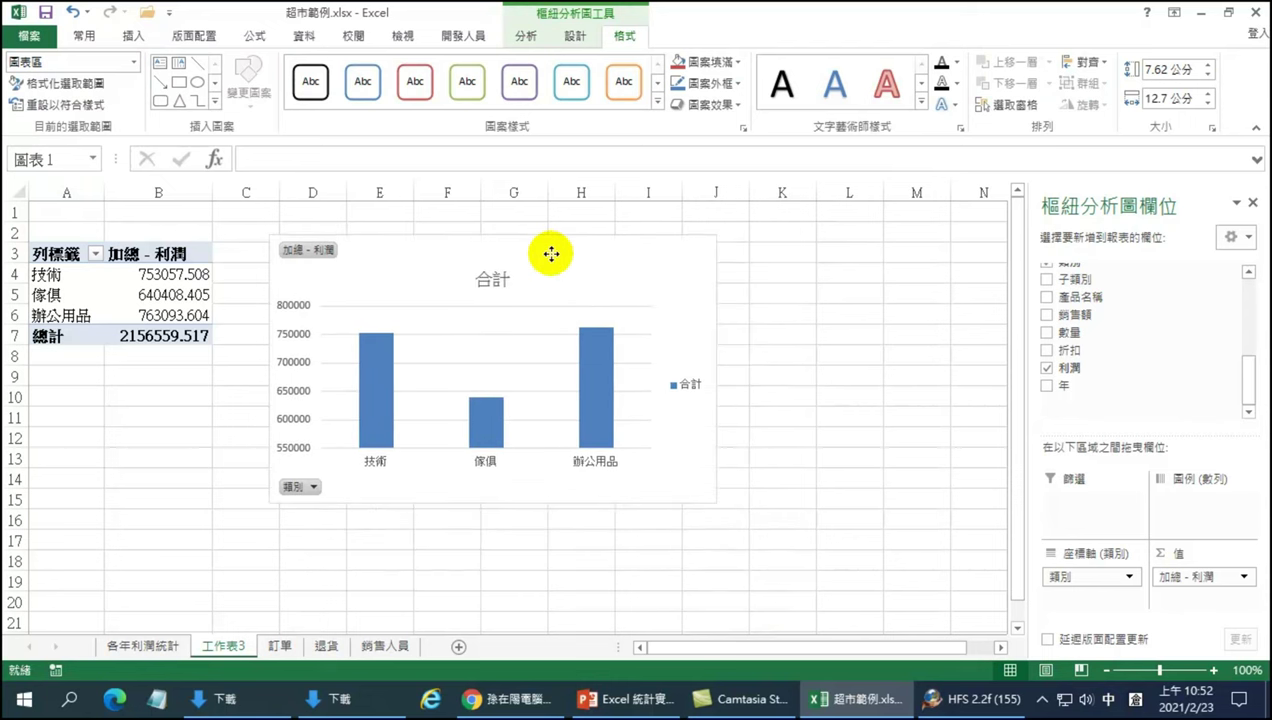
left_click(176, 283)
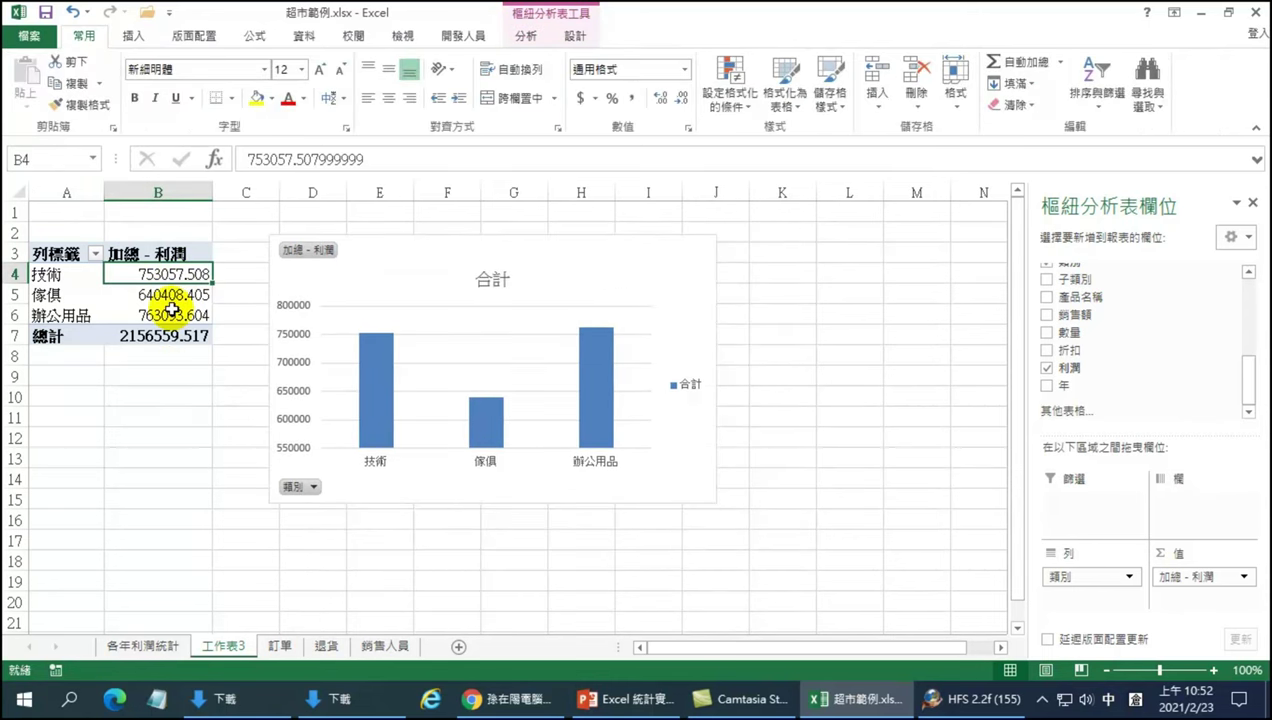
- Format profit values B4:B7 with thousands separators and no decimals
left_click_drag(158, 274, 171, 341)
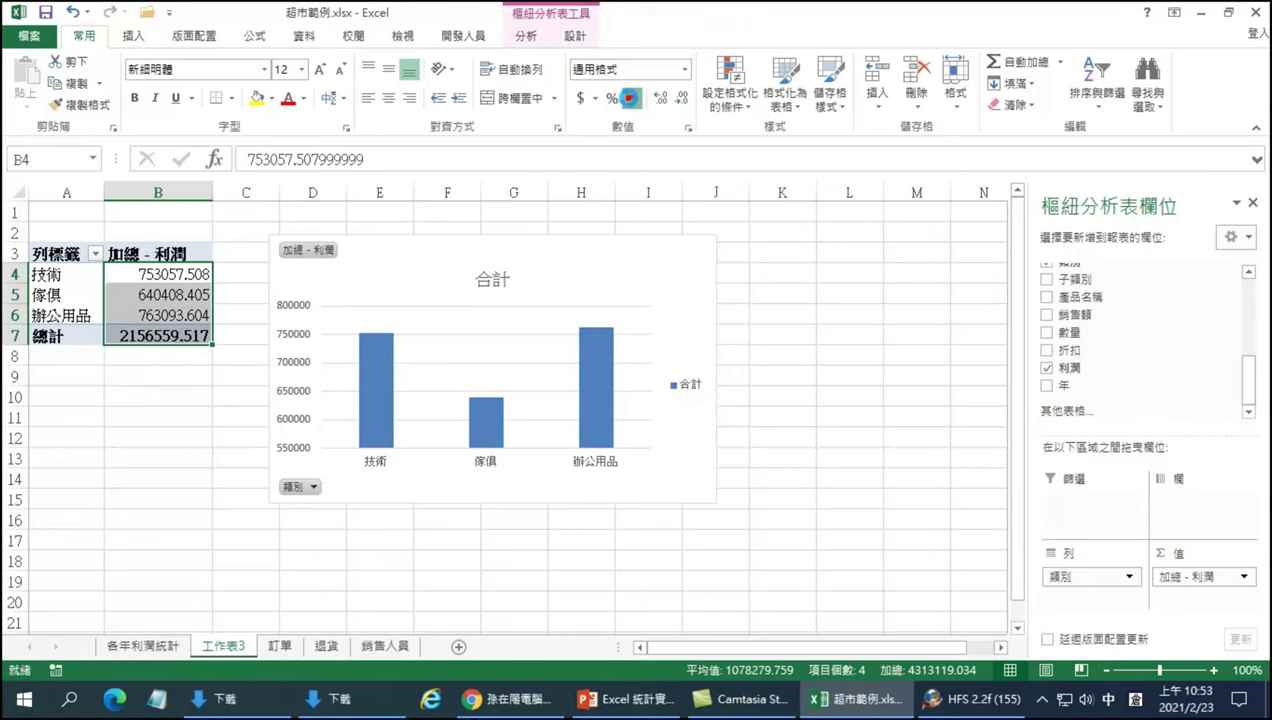
left_click(628, 97)
left_click(684, 99)
left_click(684, 99)
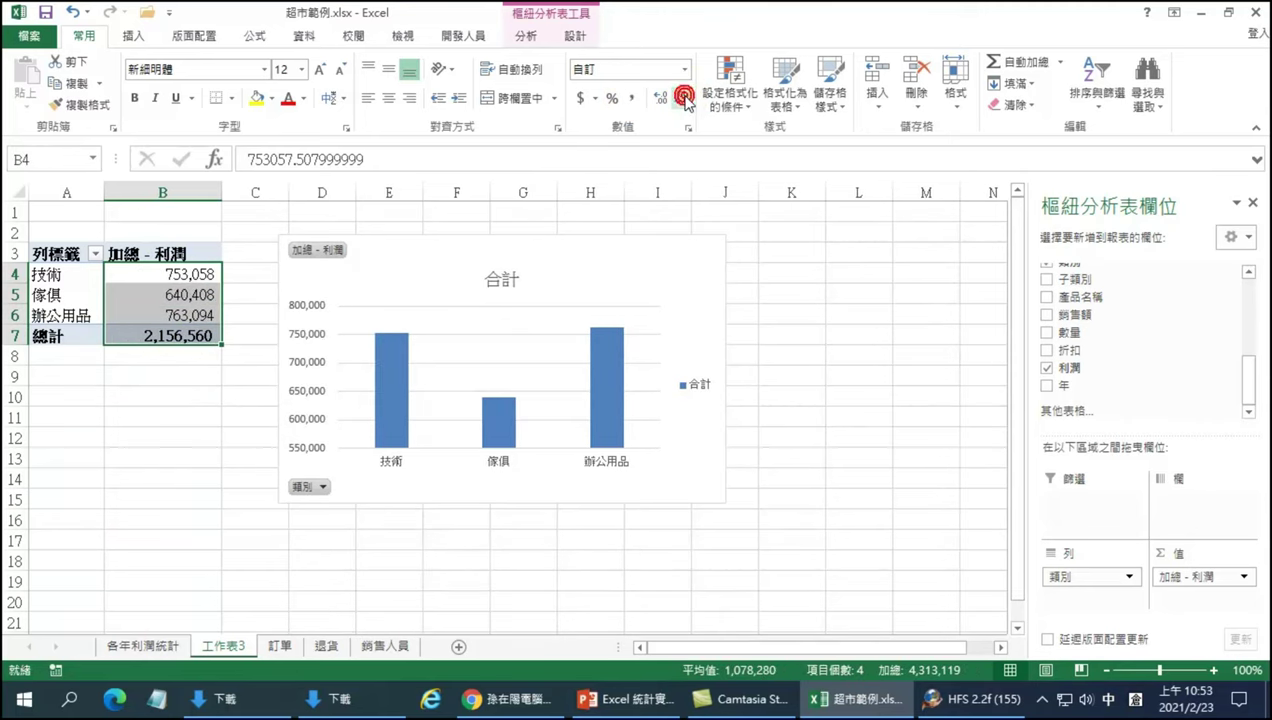
- Sort the categories by profit from largest to smallest
left_click(182, 274)
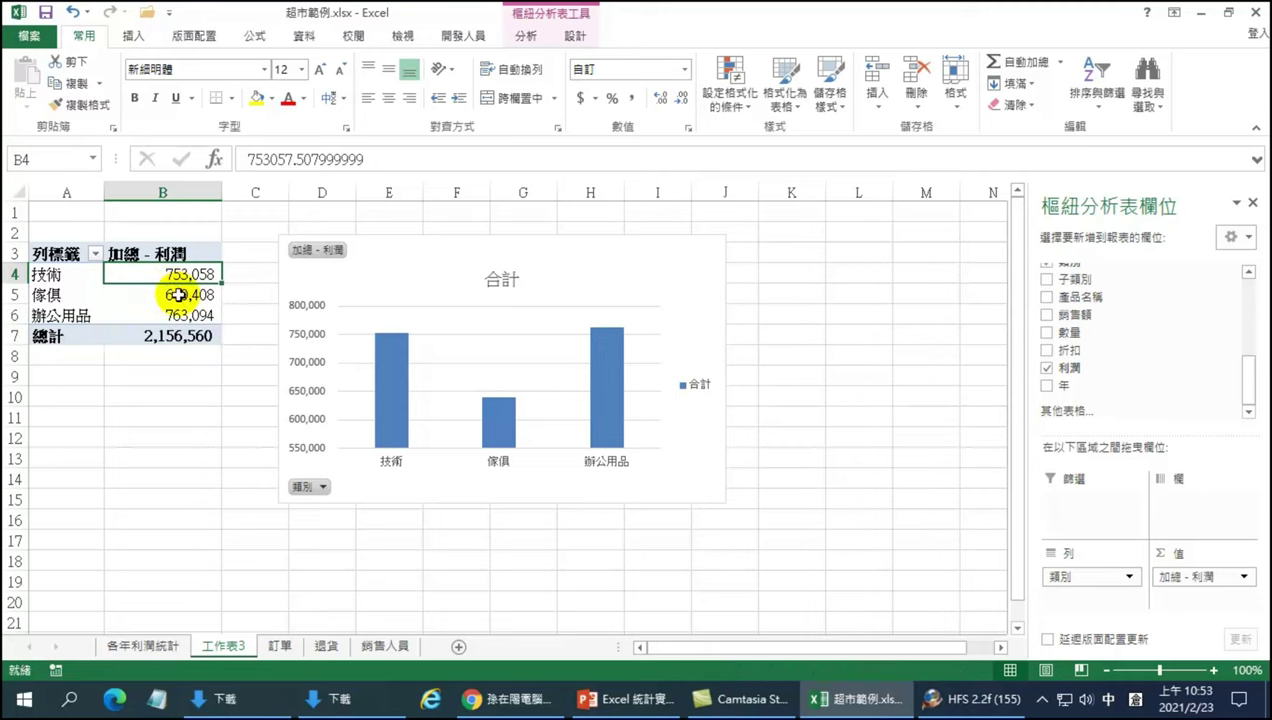
left_click(1098, 75)
left_click(1125, 150)
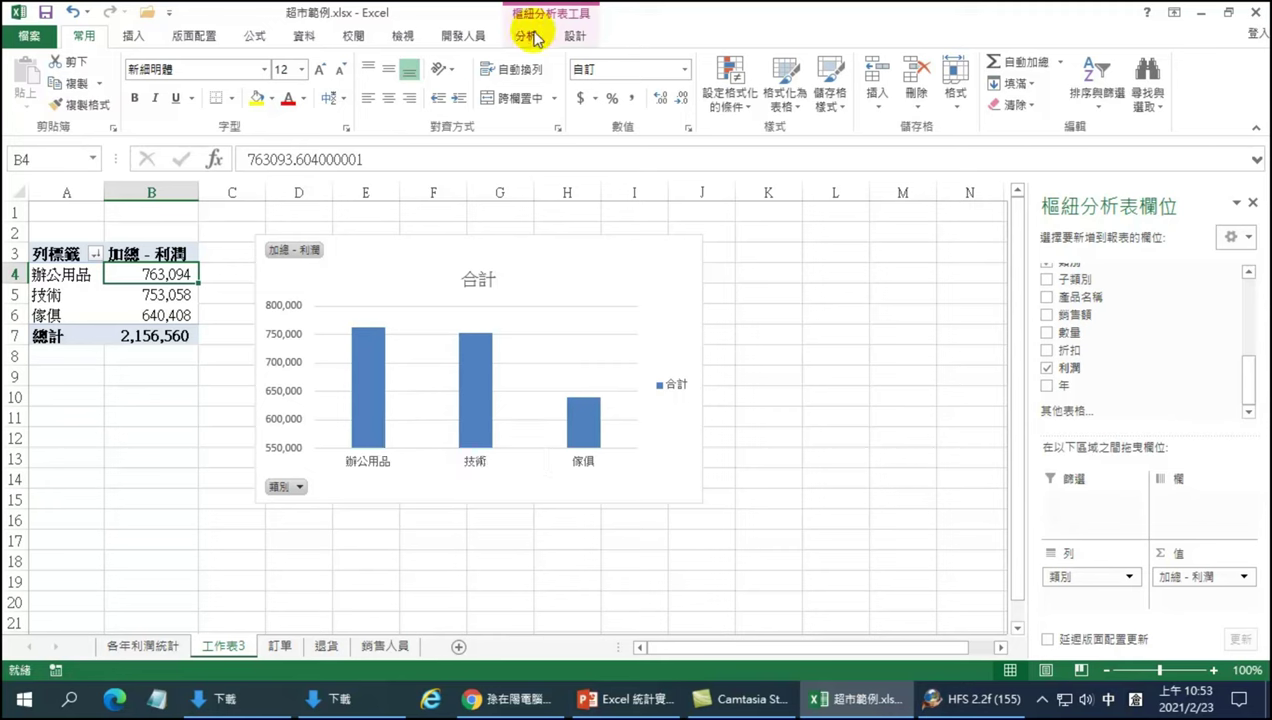
- Apply chart style 5 (gray gradient with value labels), checking it against the 各年利潤統計 chart
left_click(572, 36)
left_click(653, 266)
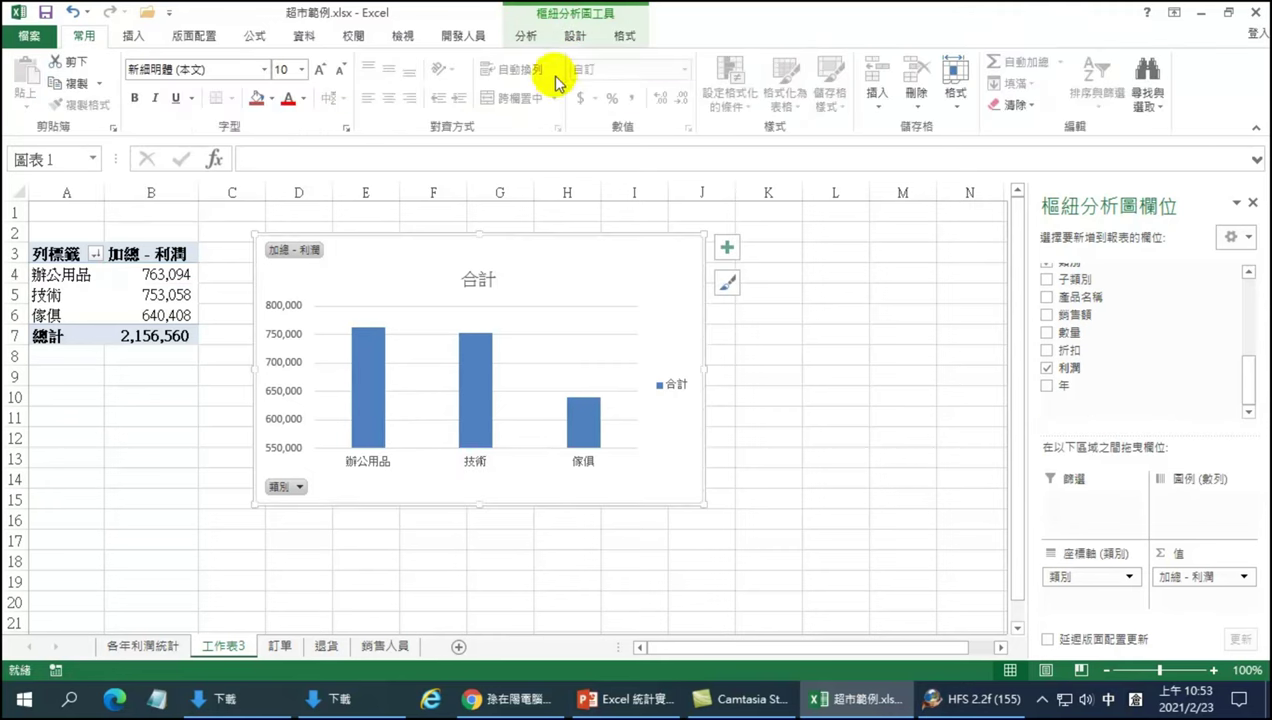
left_click(576, 38)
left_click(540, 80)
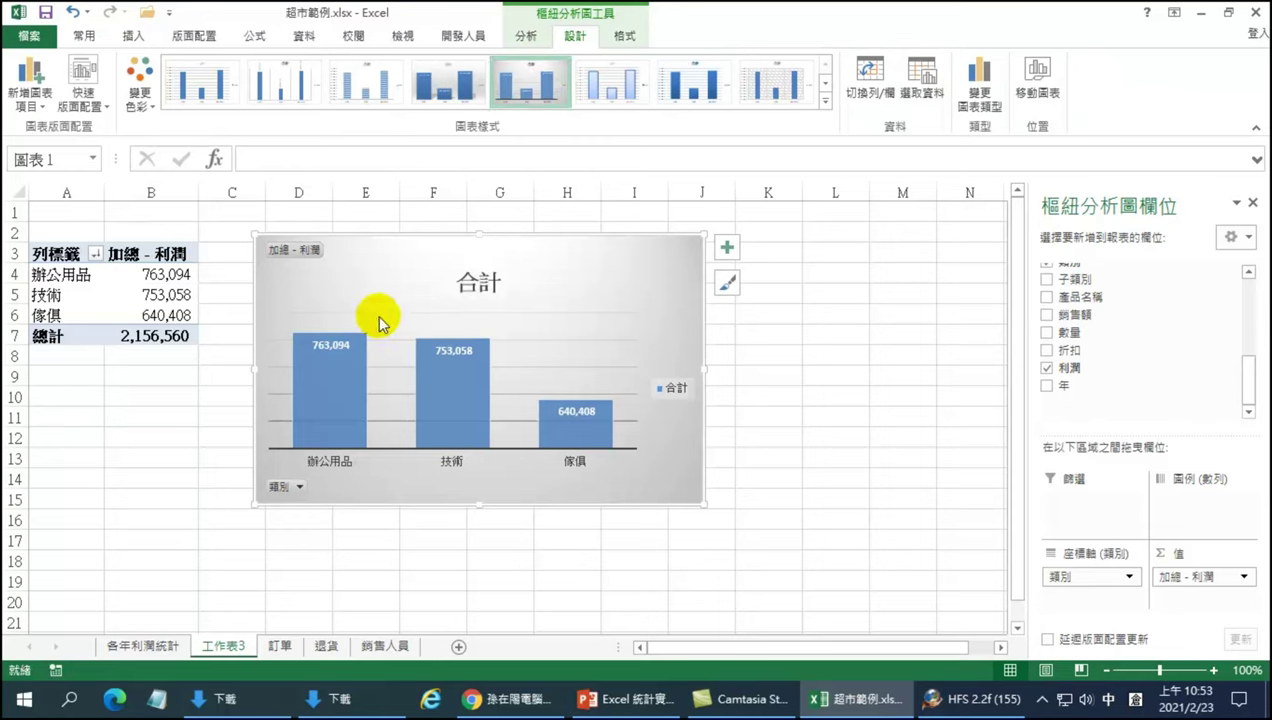
left_click(147, 648)
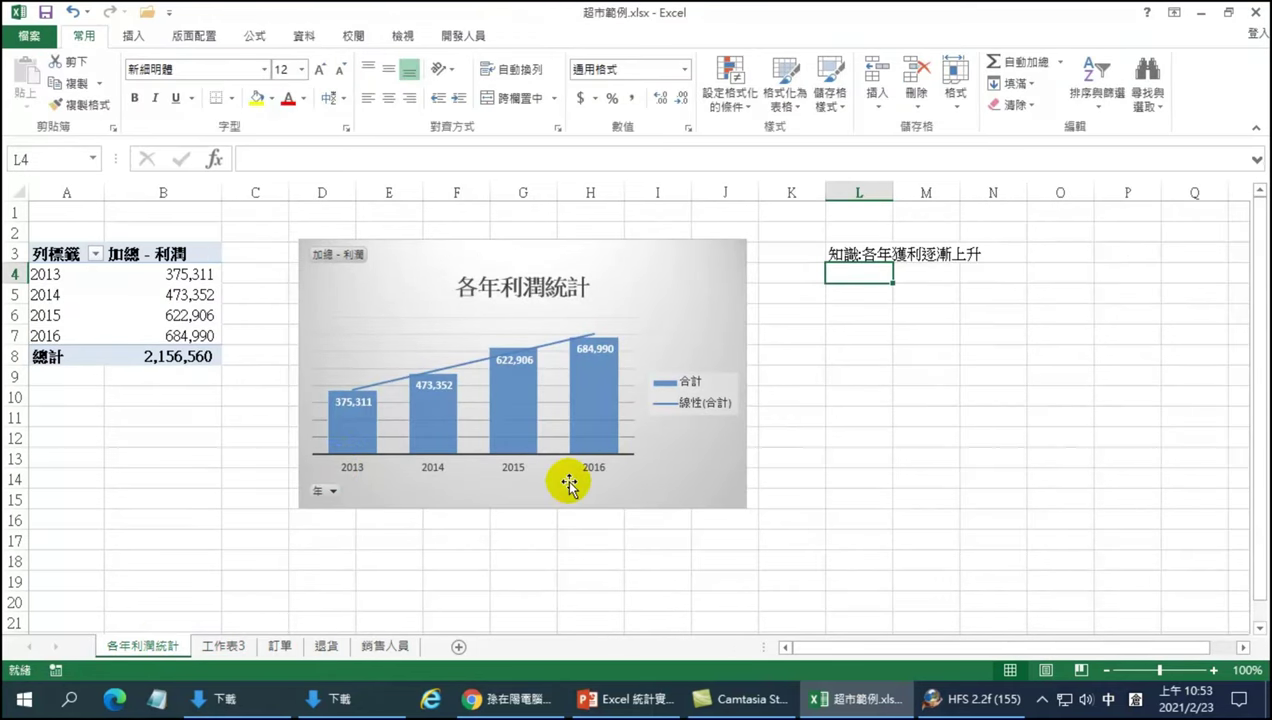
left_click(220, 647)
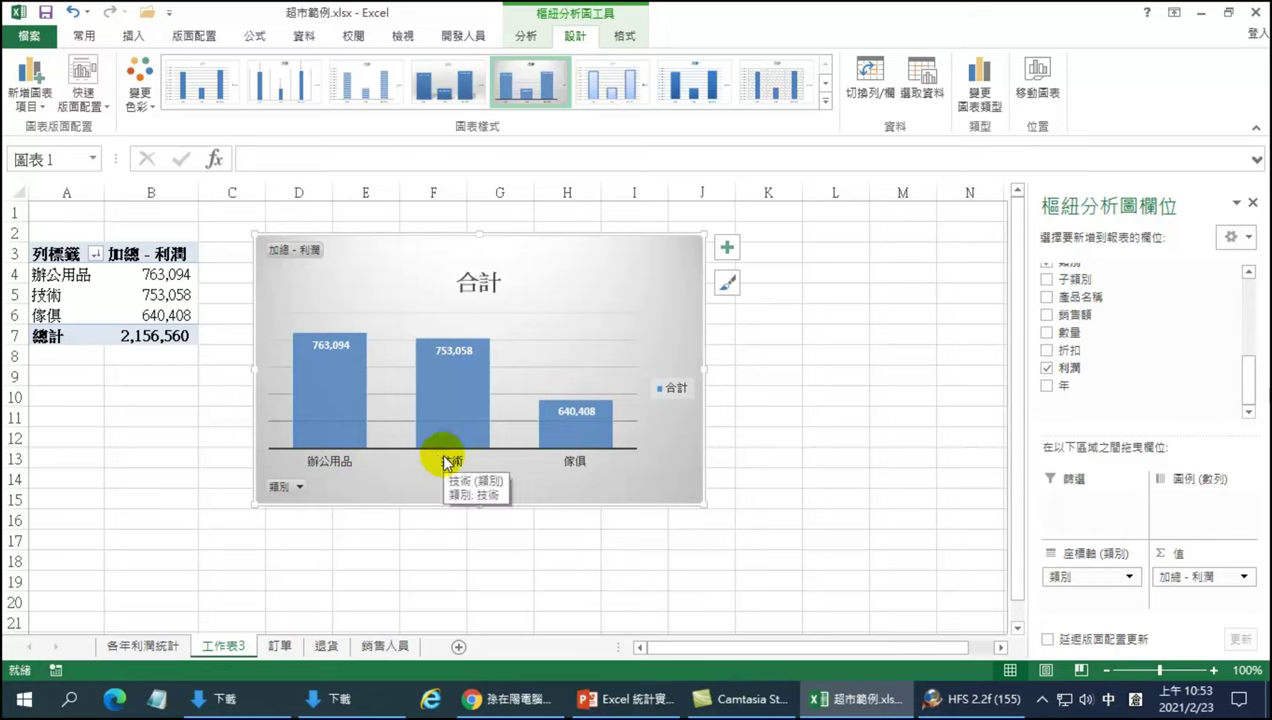
- Replace the chart title 合計 with 各類產品利潤統計
left_click(472, 282)
left_click_drag(455, 272, 505, 284)
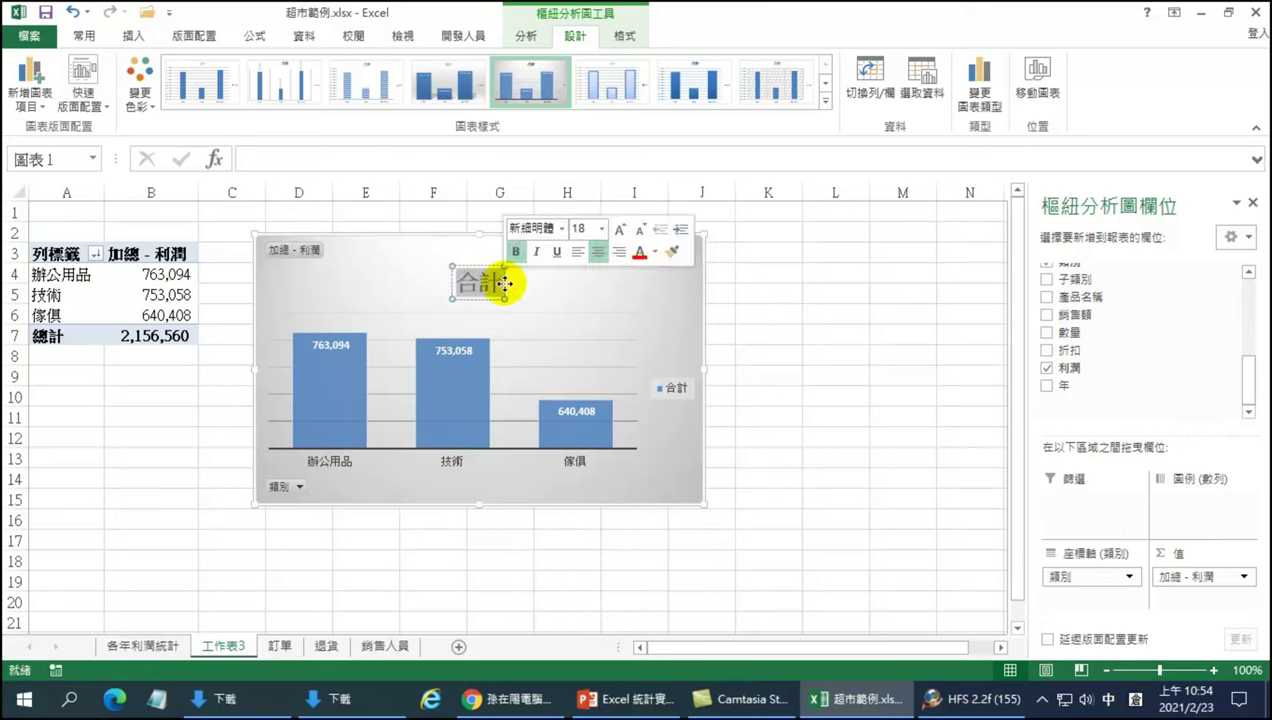
type("各類產")
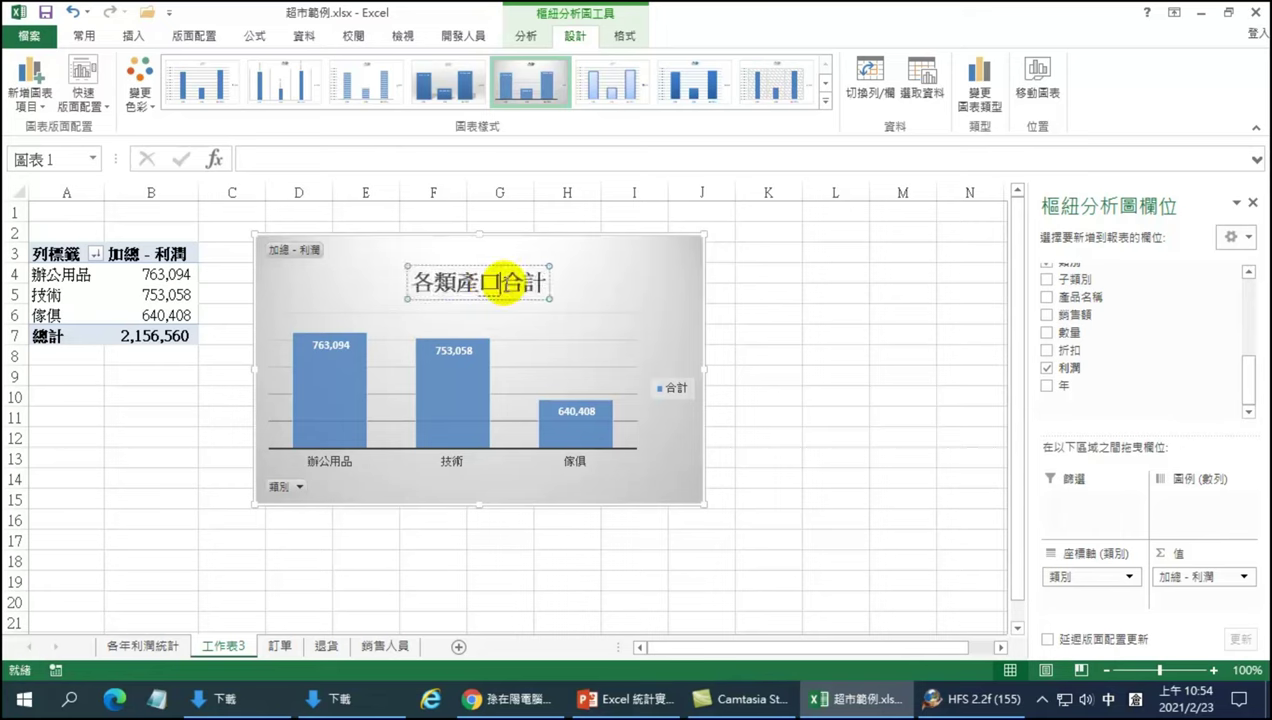
type("品總")
key("BackSpace")
type("利潤統")
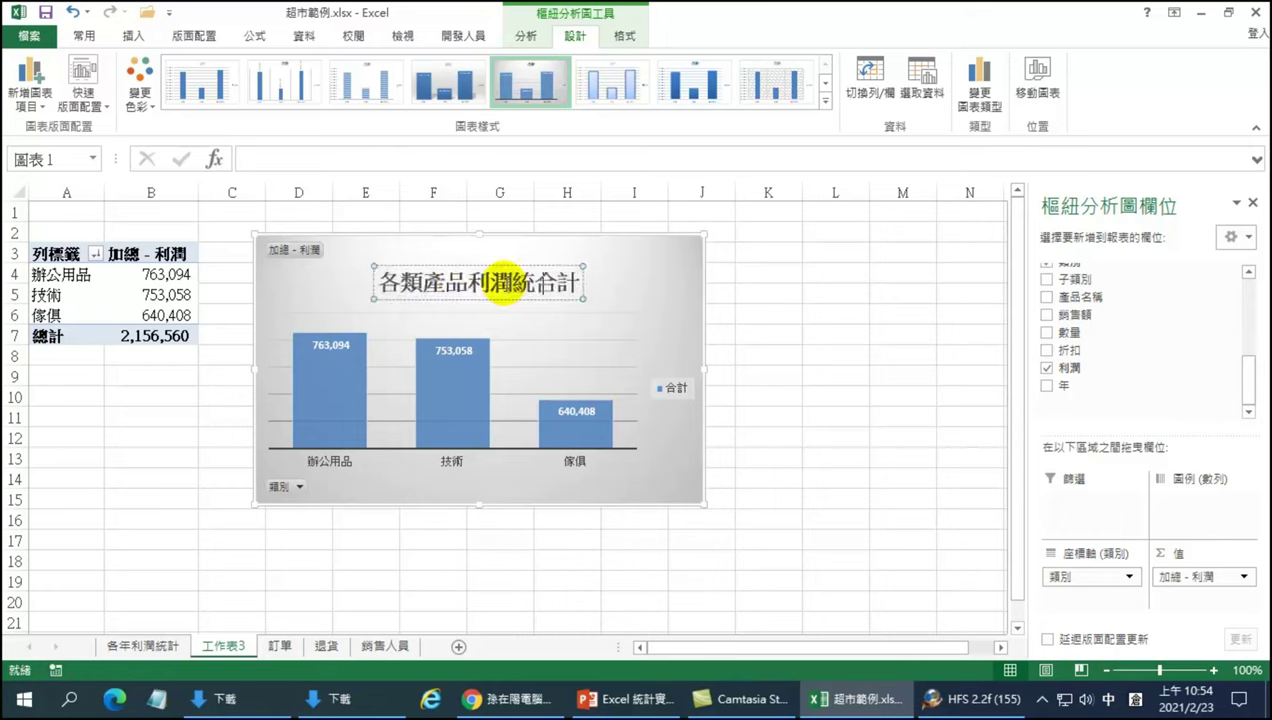
key("Delete")
left_click(775, 354)
type("知識:辦公用品利潤最多")
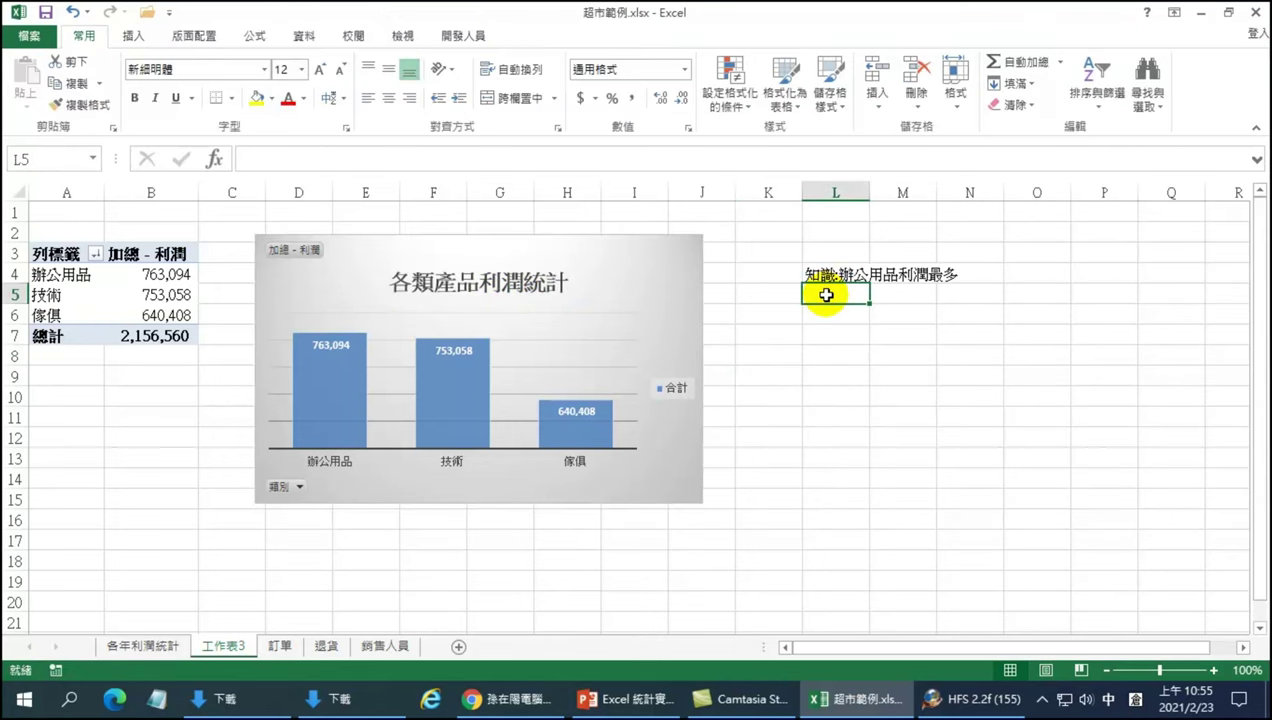
- Rename the category pivot sheet to 各類產品利潤統計, then return to the 訂單 sheet
left_click(160, 647)
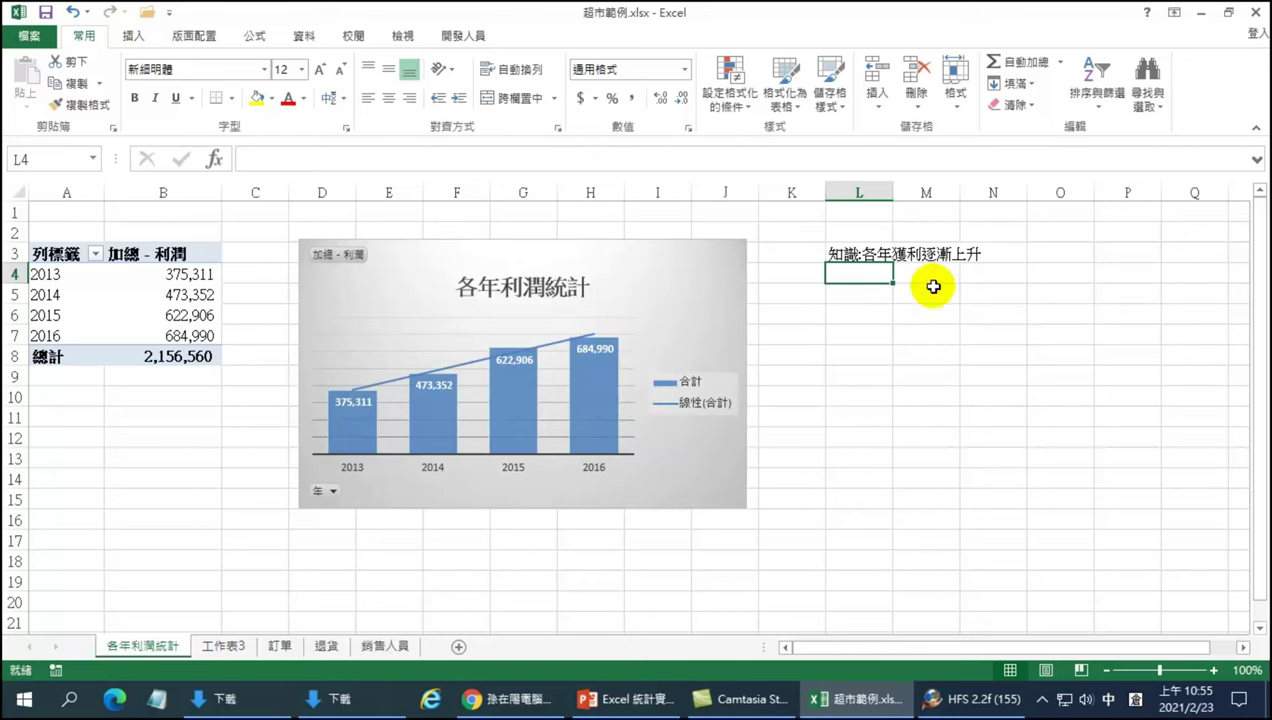
left_click(217, 648)
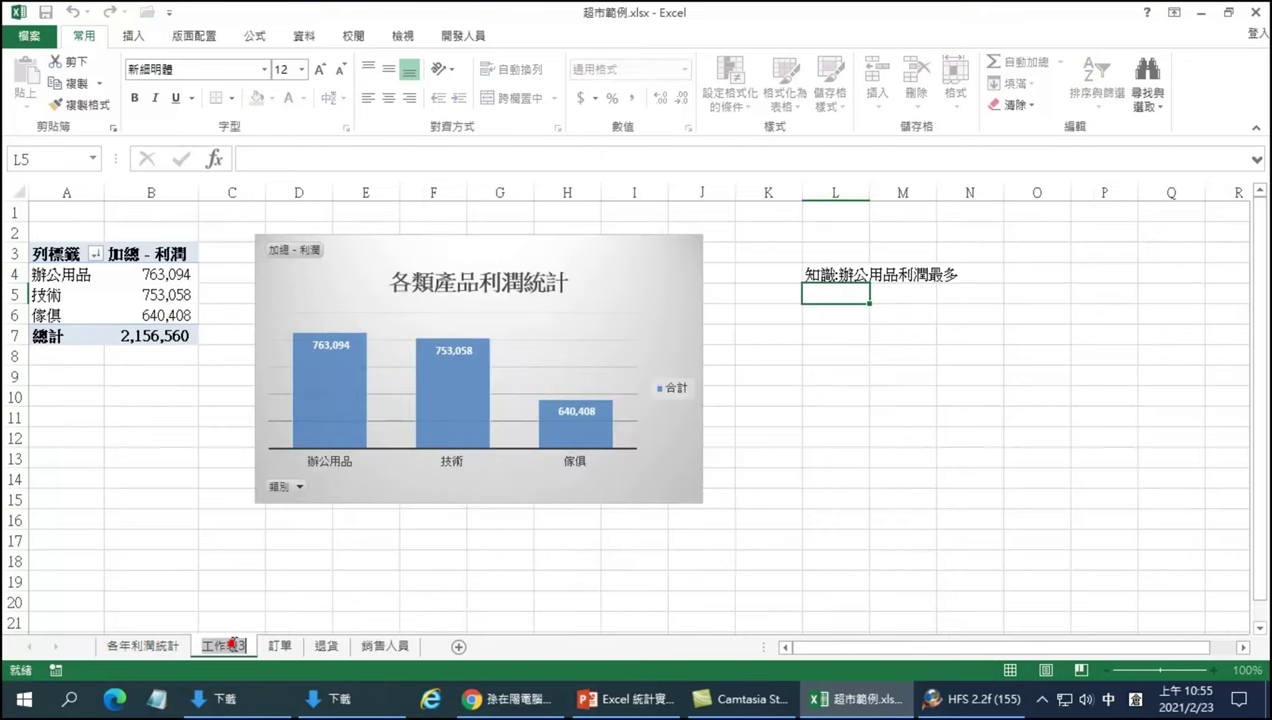
type("各類產品分析")
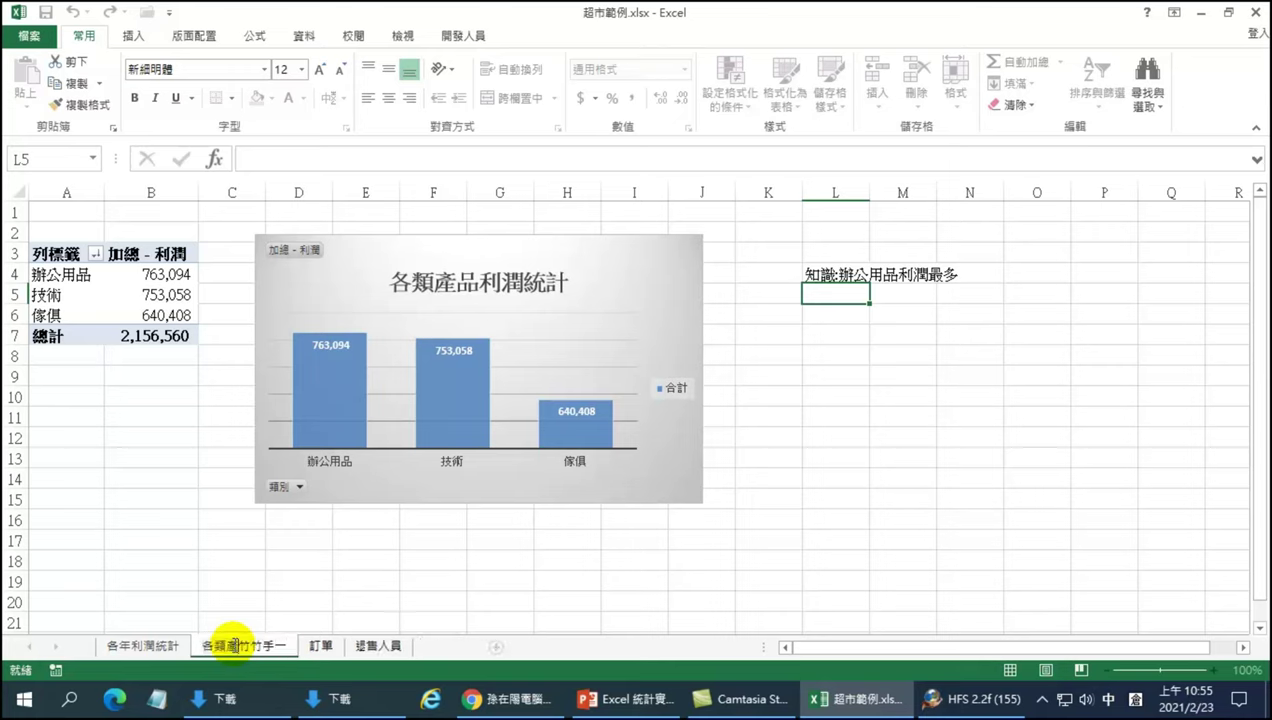
type("利潤統")
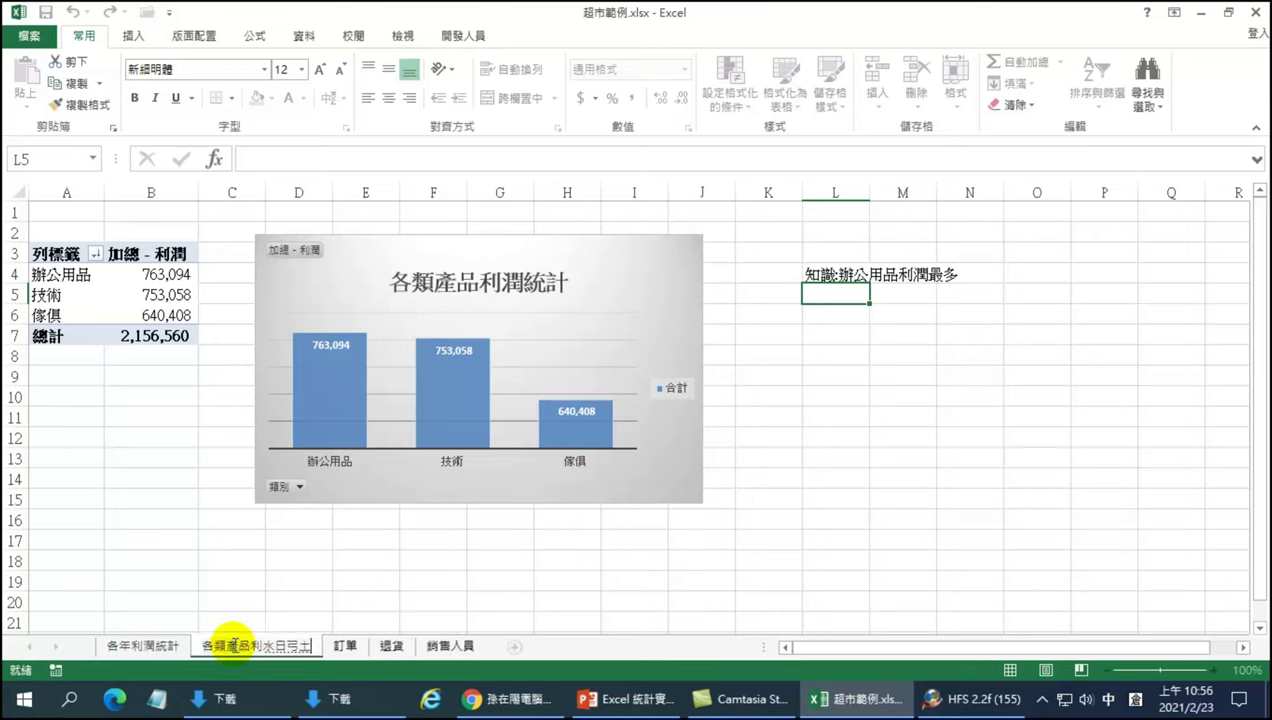
type("計")
key("Return")
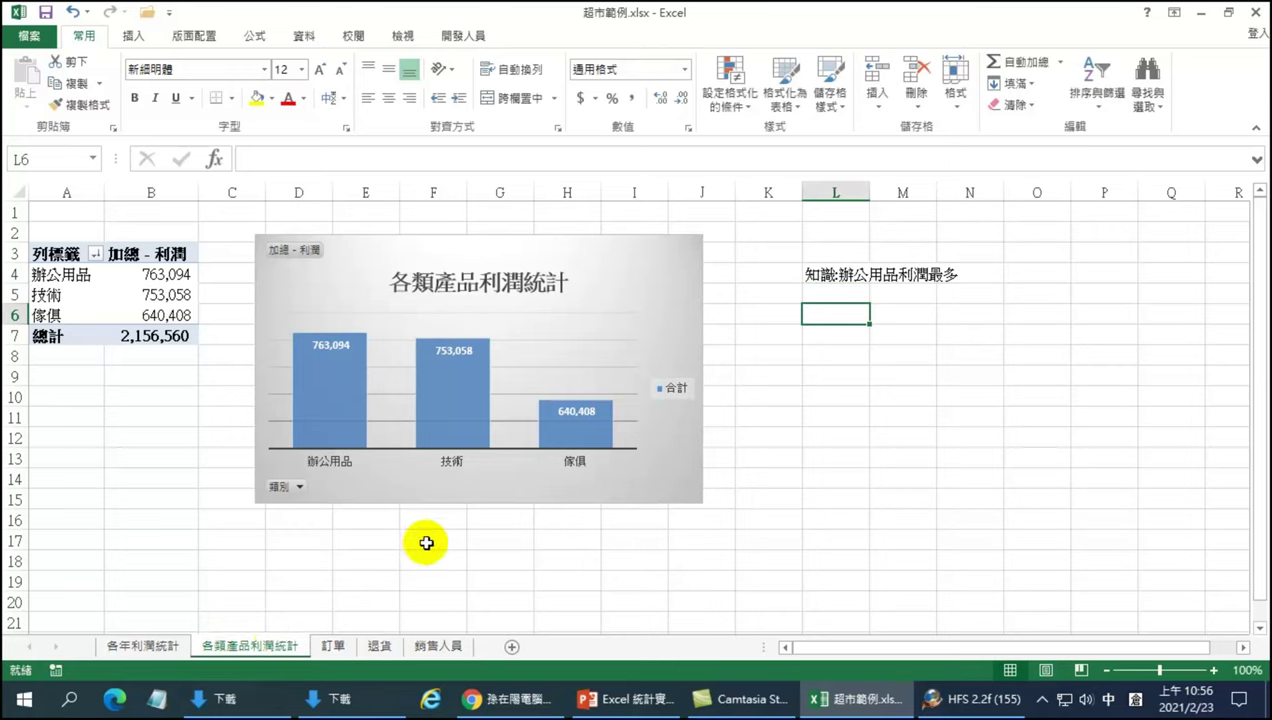
left_click(333, 646)
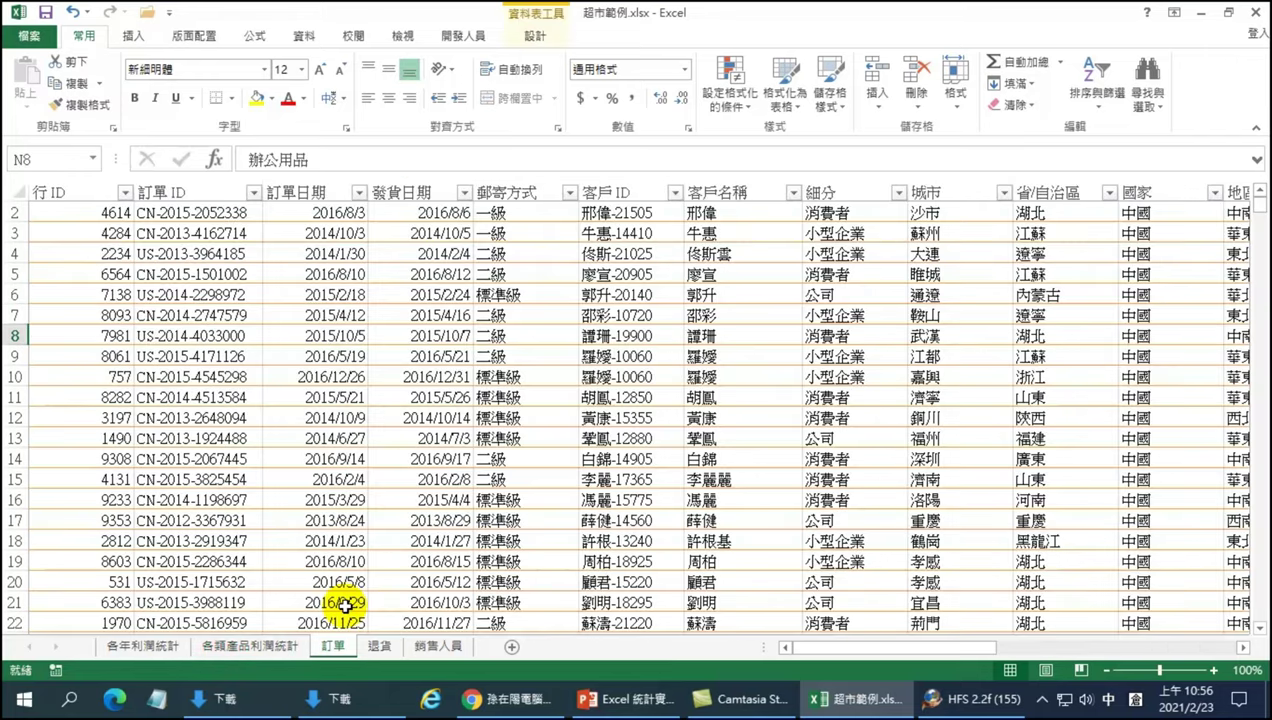
- Insert an empty pivot table from the 訂單 data on new sheet 工作表4
left_click_drag(937, 648, 1077, 648)
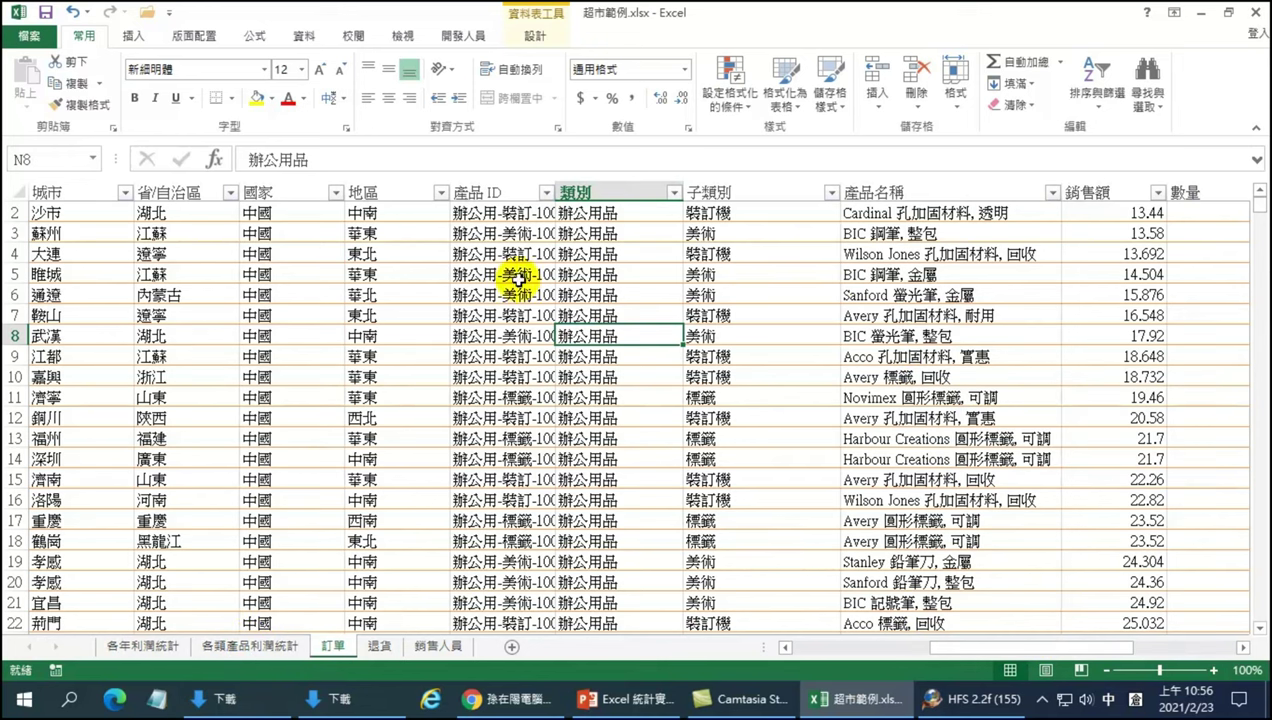
left_click(134, 38)
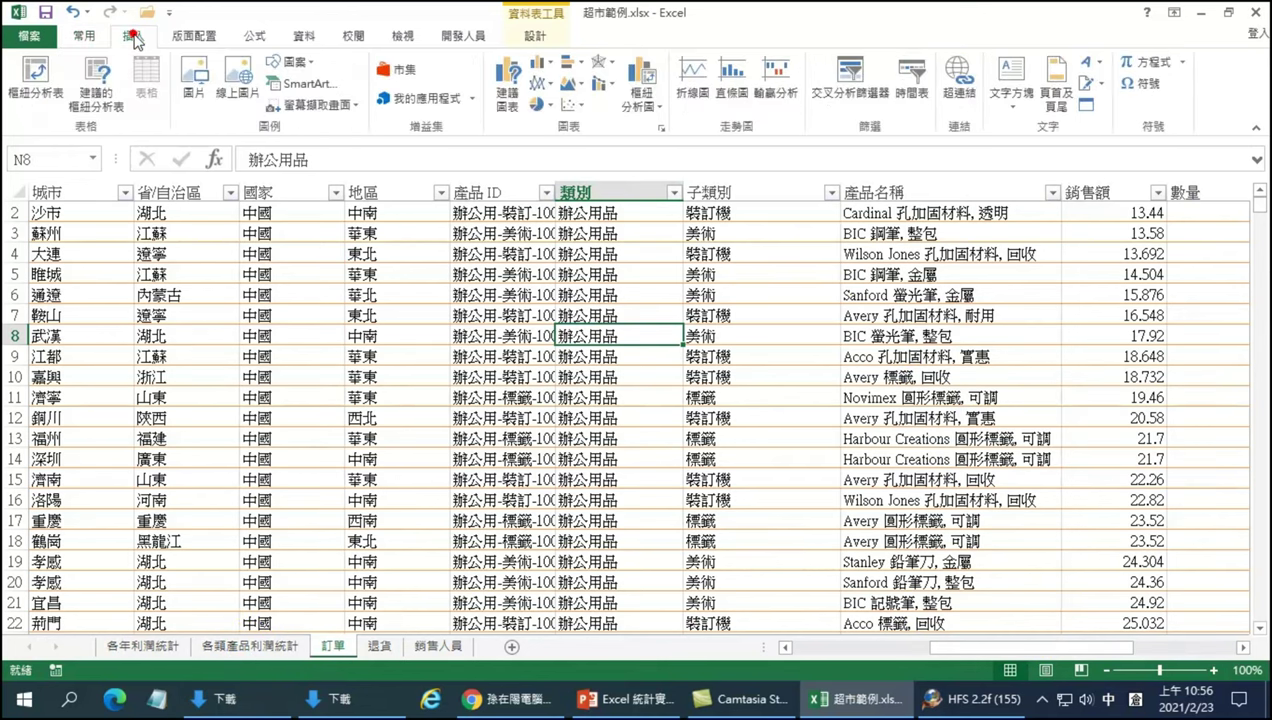
left_click(35, 78)
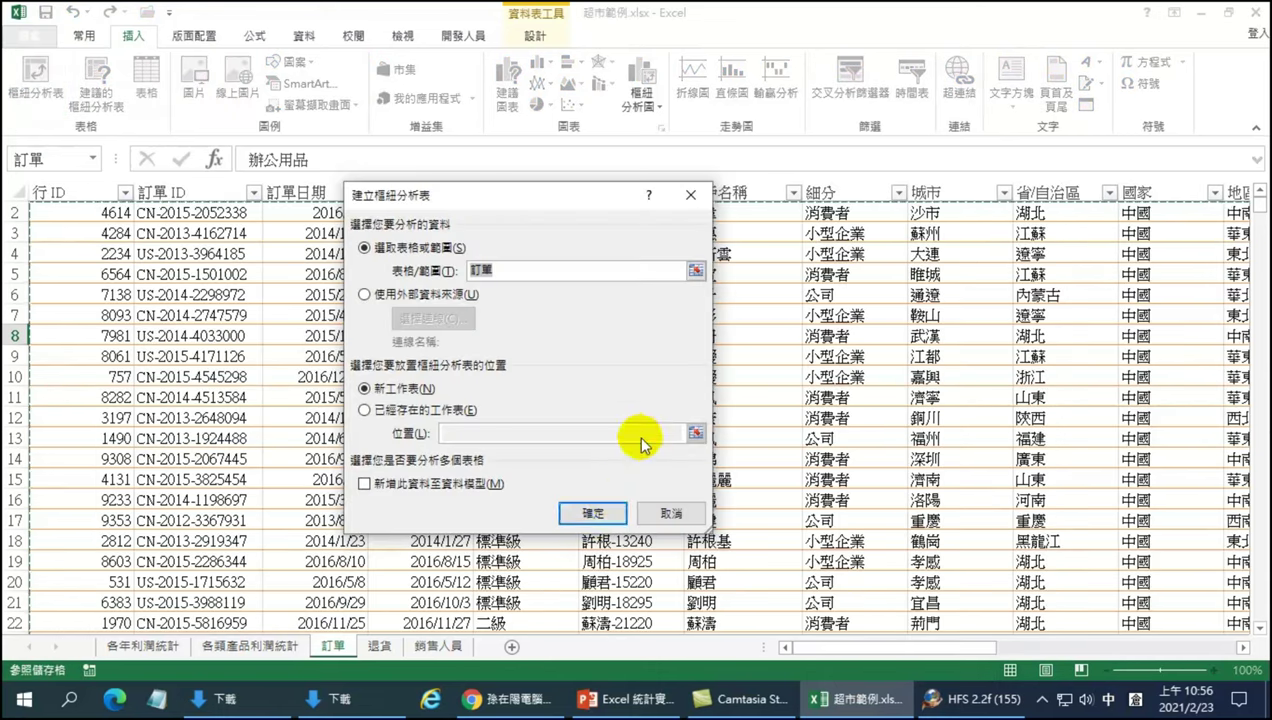
left_click(592, 514)
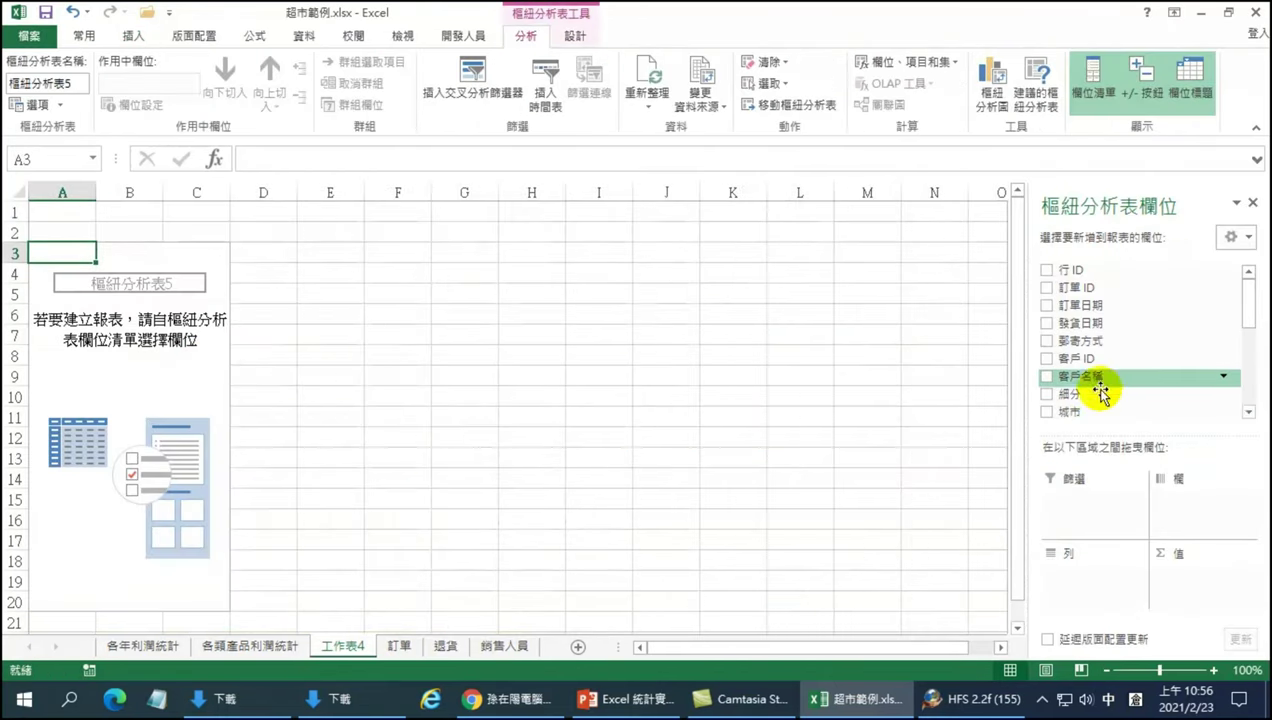
- Add 類別 as rows and summed 利潤 as values in the new pivot table
scroll(1102, 394, "down", 2)
mouse_move(1249, 326)
left_mouse_down()
mouse_move(1249, 284)
mouse_move(1250, 341)
left_mouse_up()
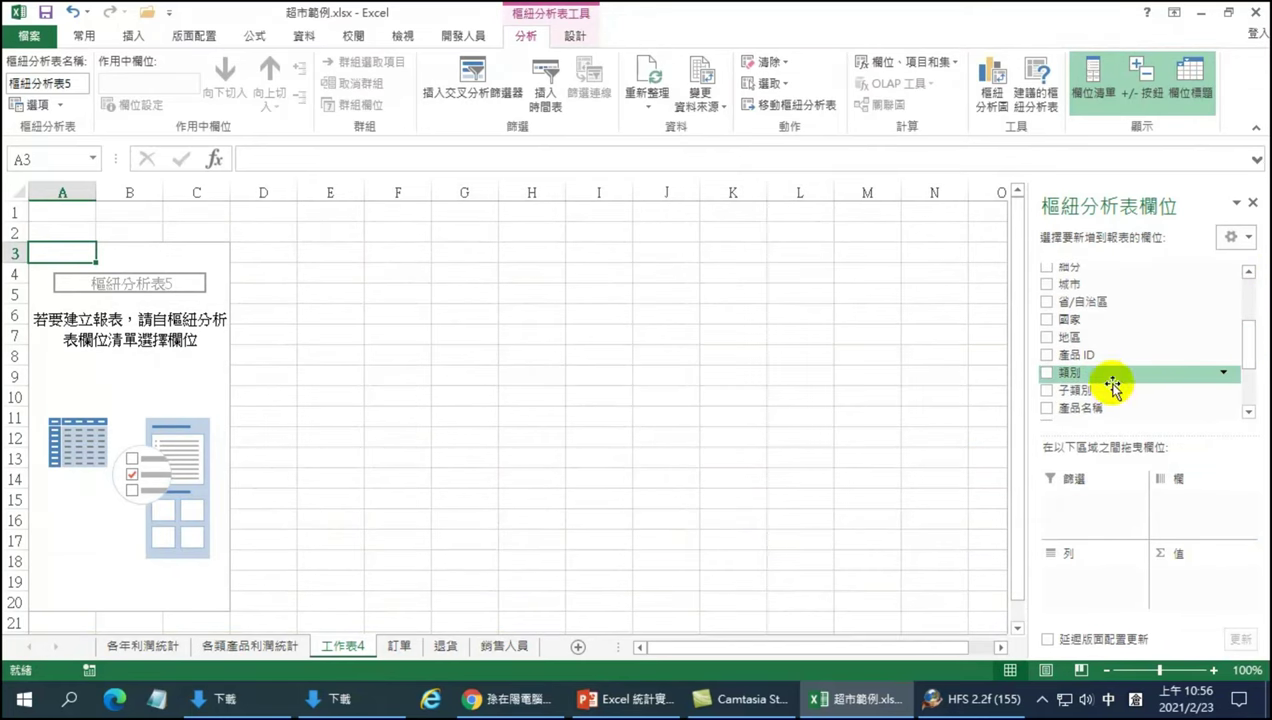
left_click(1046, 372)
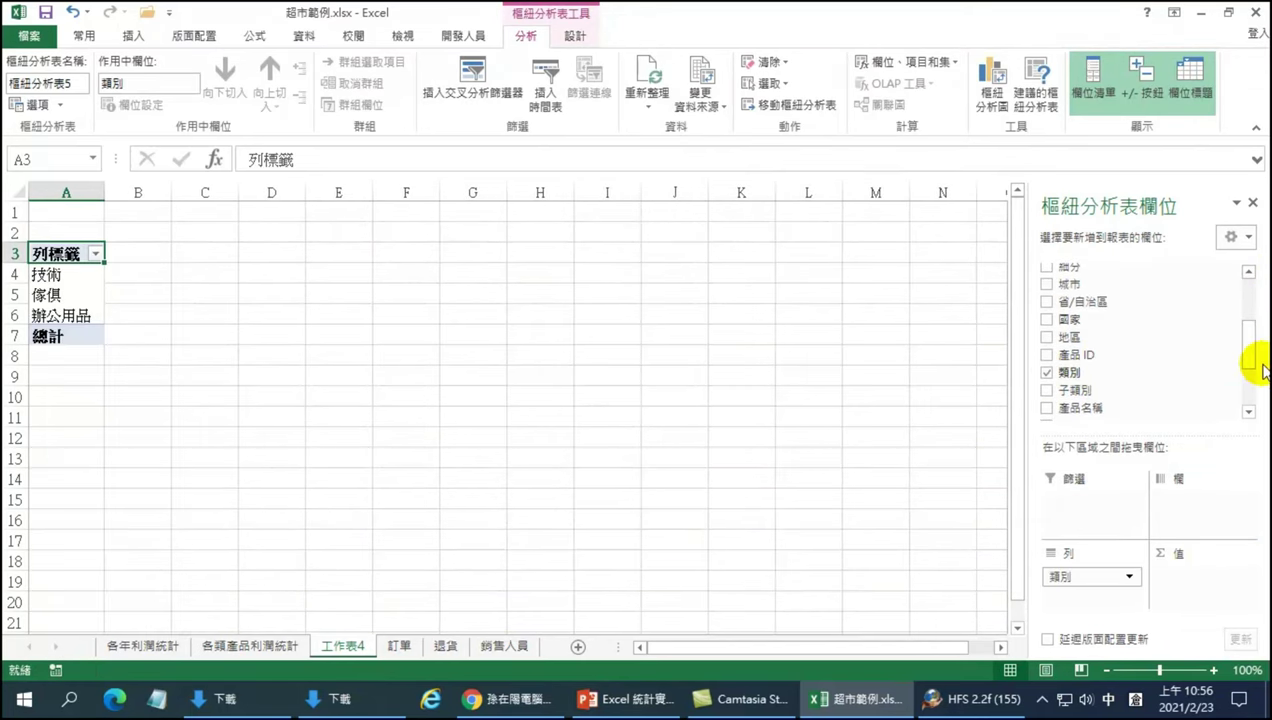
left_click_drag(1248, 340, 1245, 391)
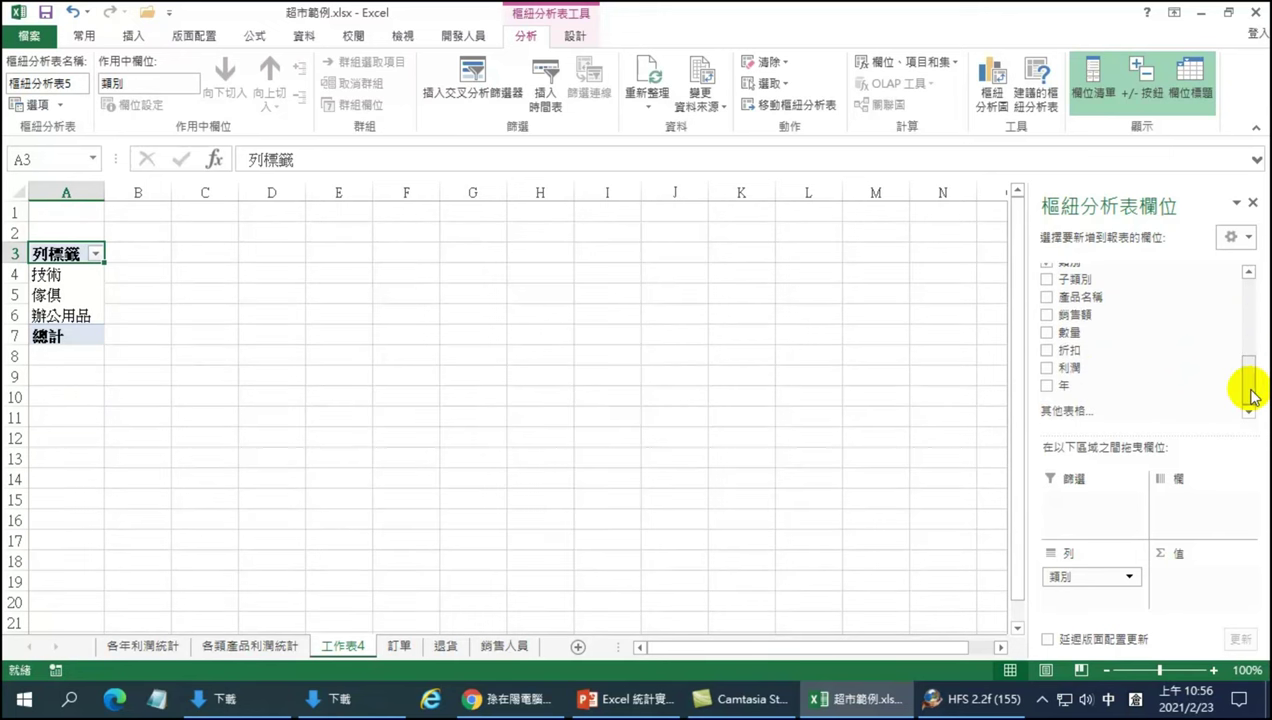
left_click(1048, 368)
- Chart the category profit totals as a clustered column pivot chart
left_click(992, 85)
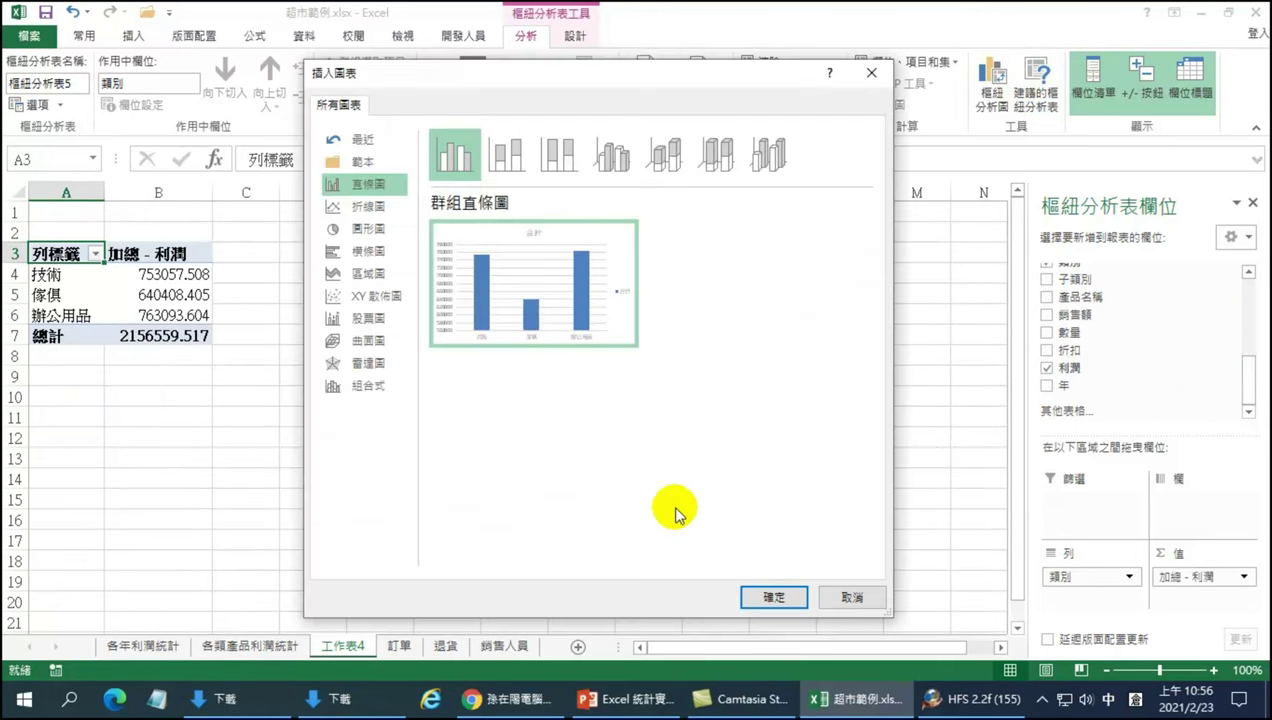
left_click(771, 599)
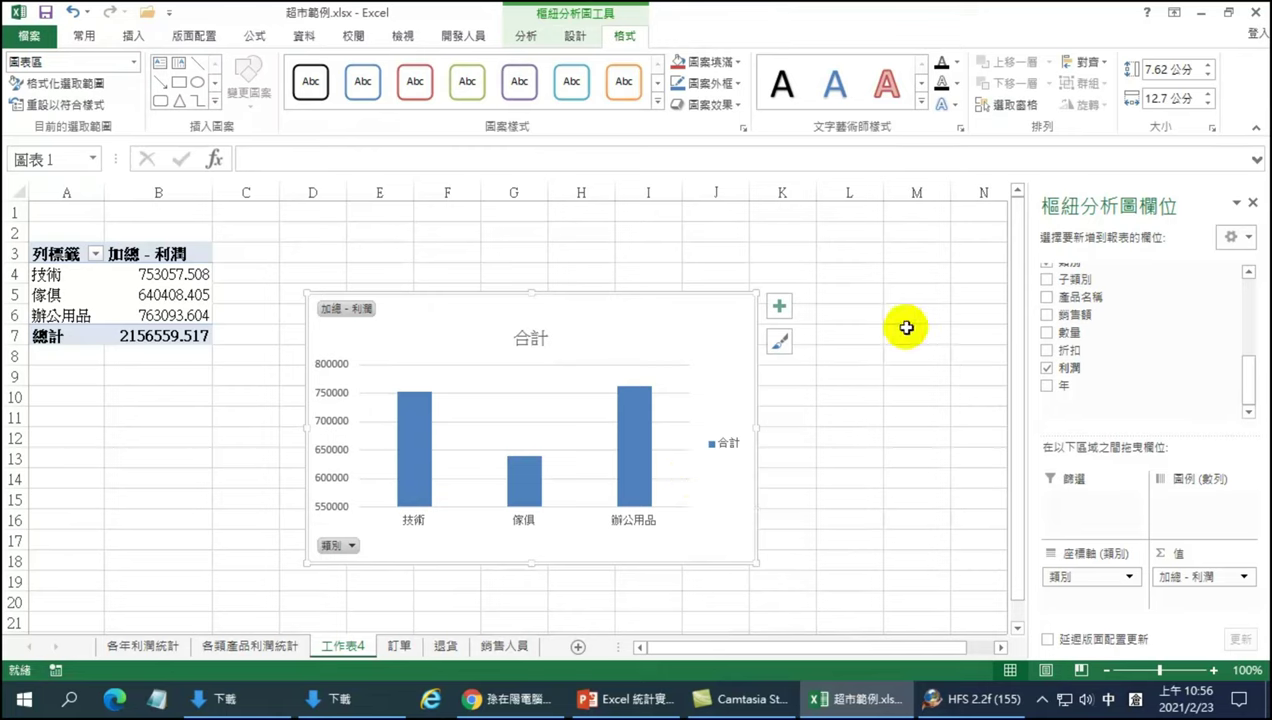
left_click(172, 273)
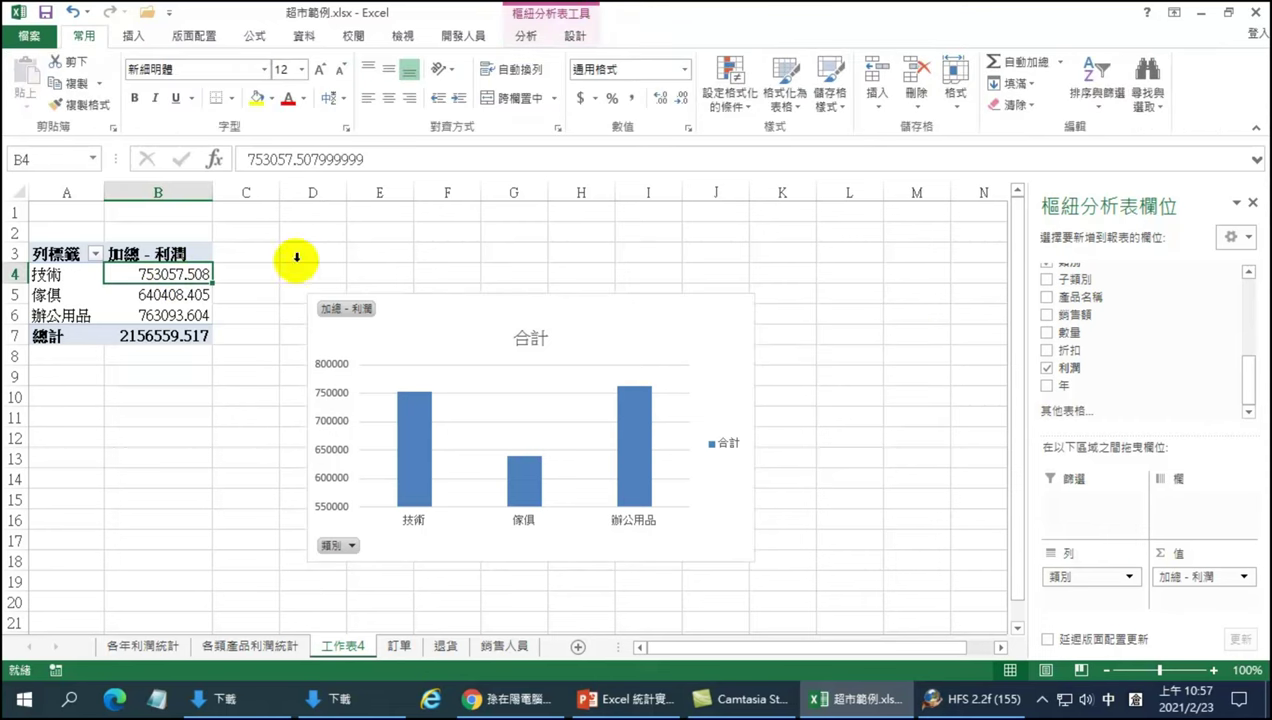
- Sort categories by profit descending and format B4:B7 with thousands separators, no decimals
left_click(1097, 80)
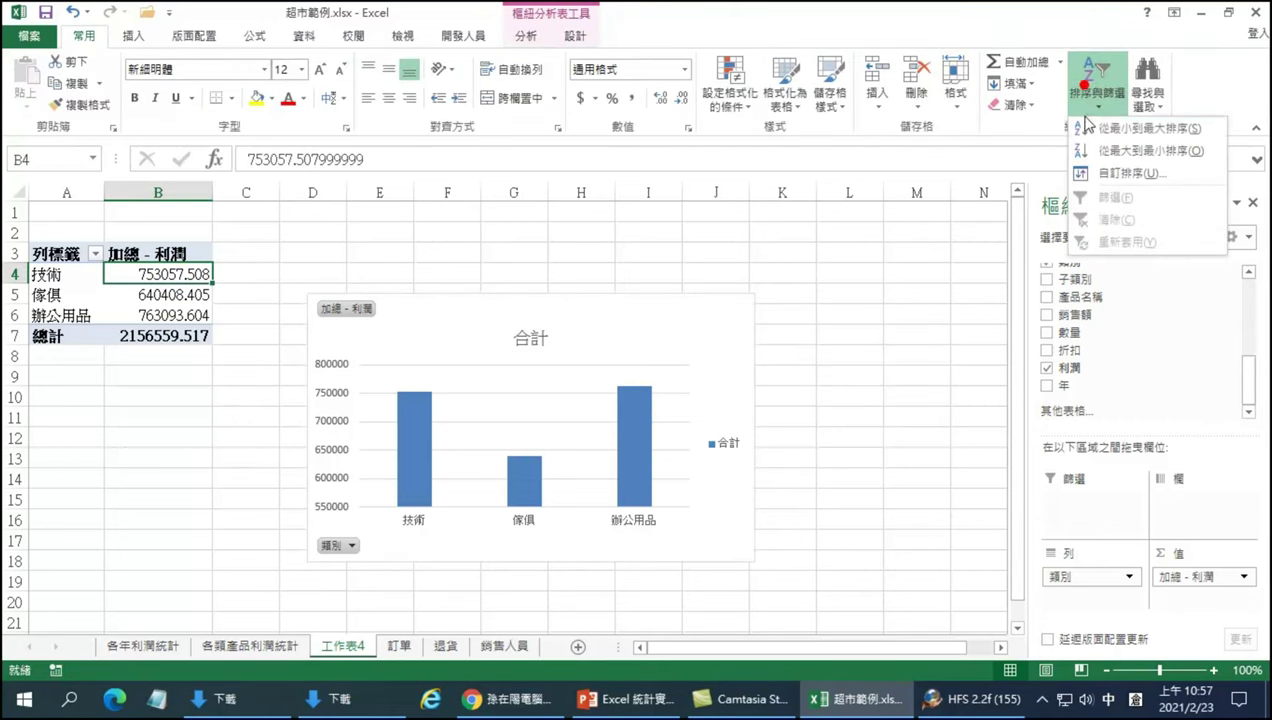
left_click(1118, 151)
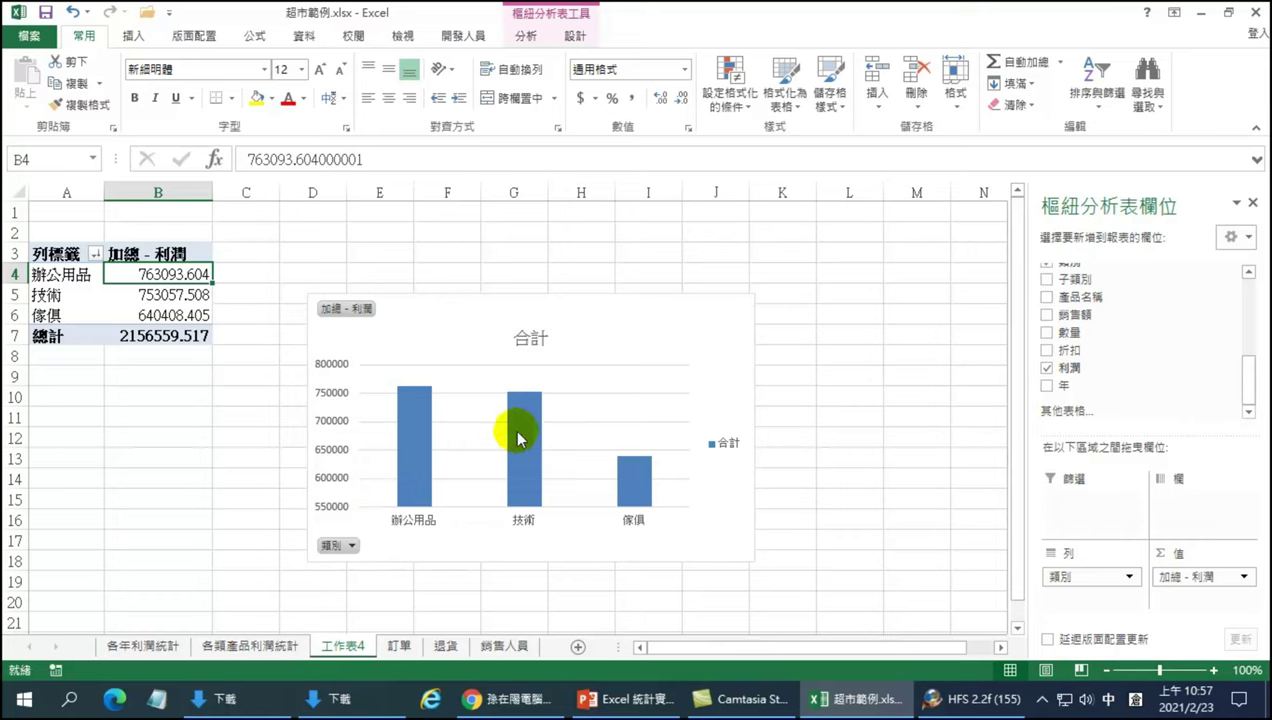
left_click_drag(183, 273, 185, 337)
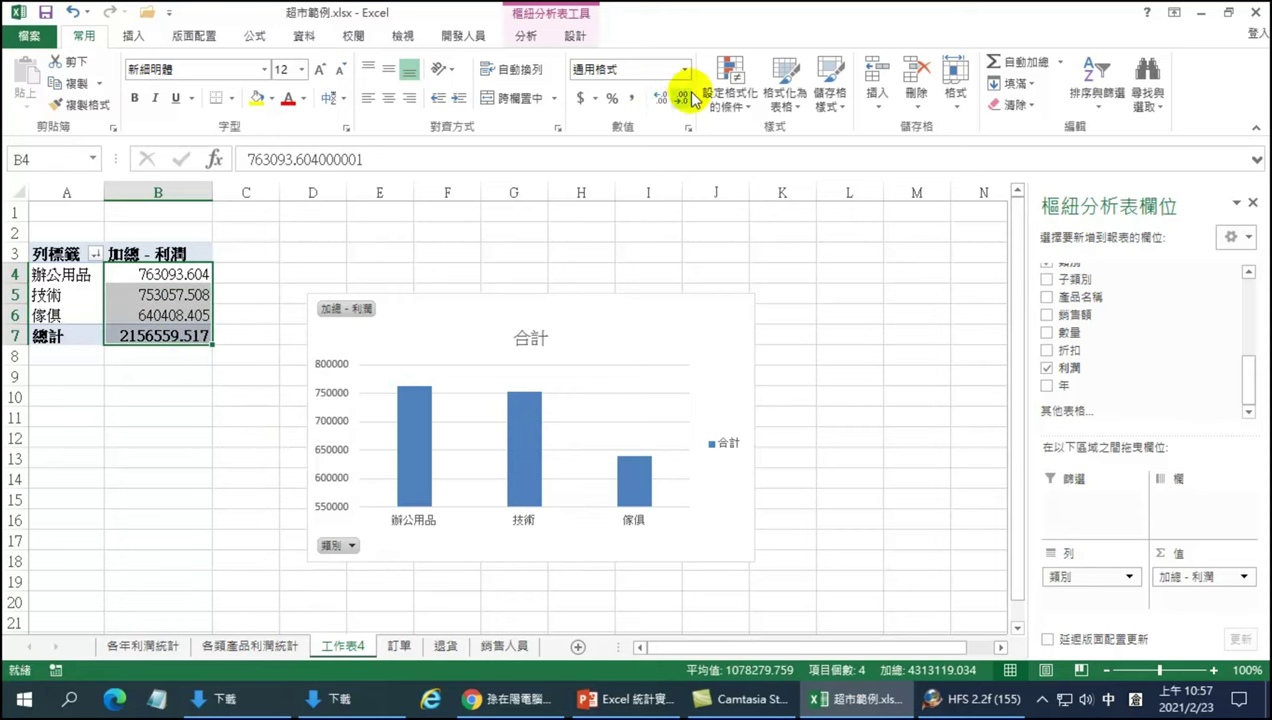
left_click(635, 97)
left_click(681, 98)
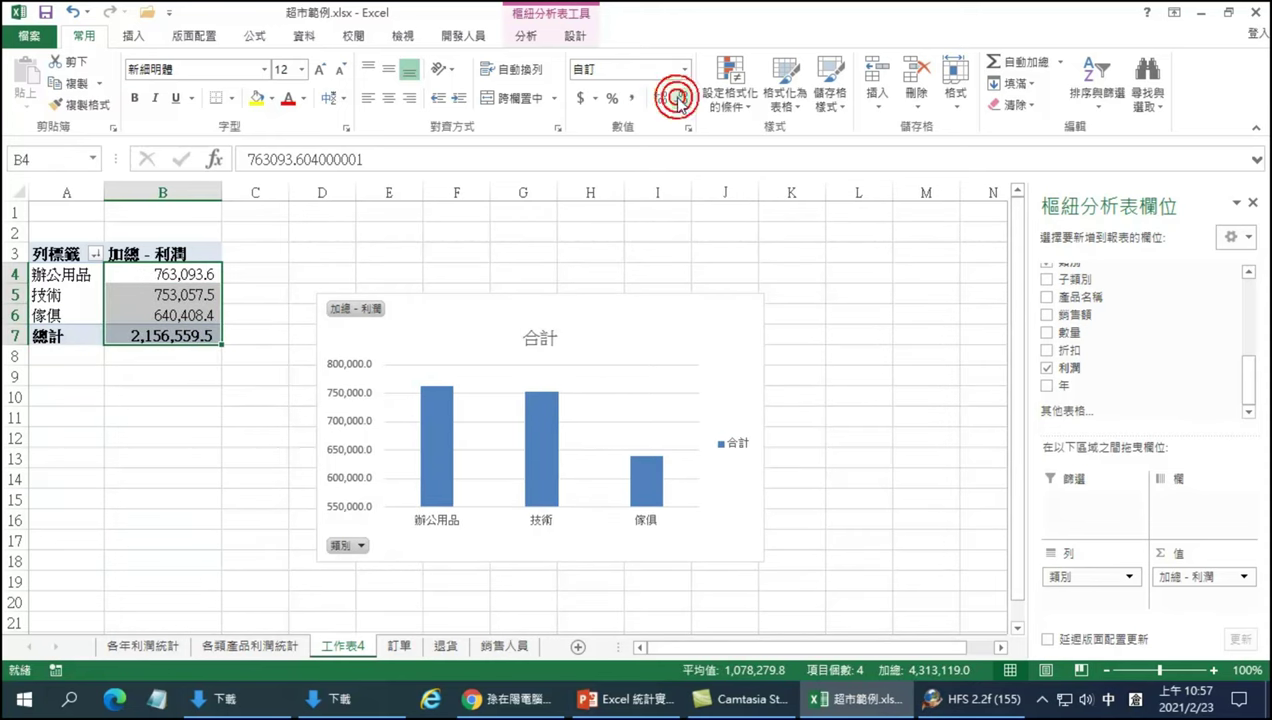
left_click(681, 98)
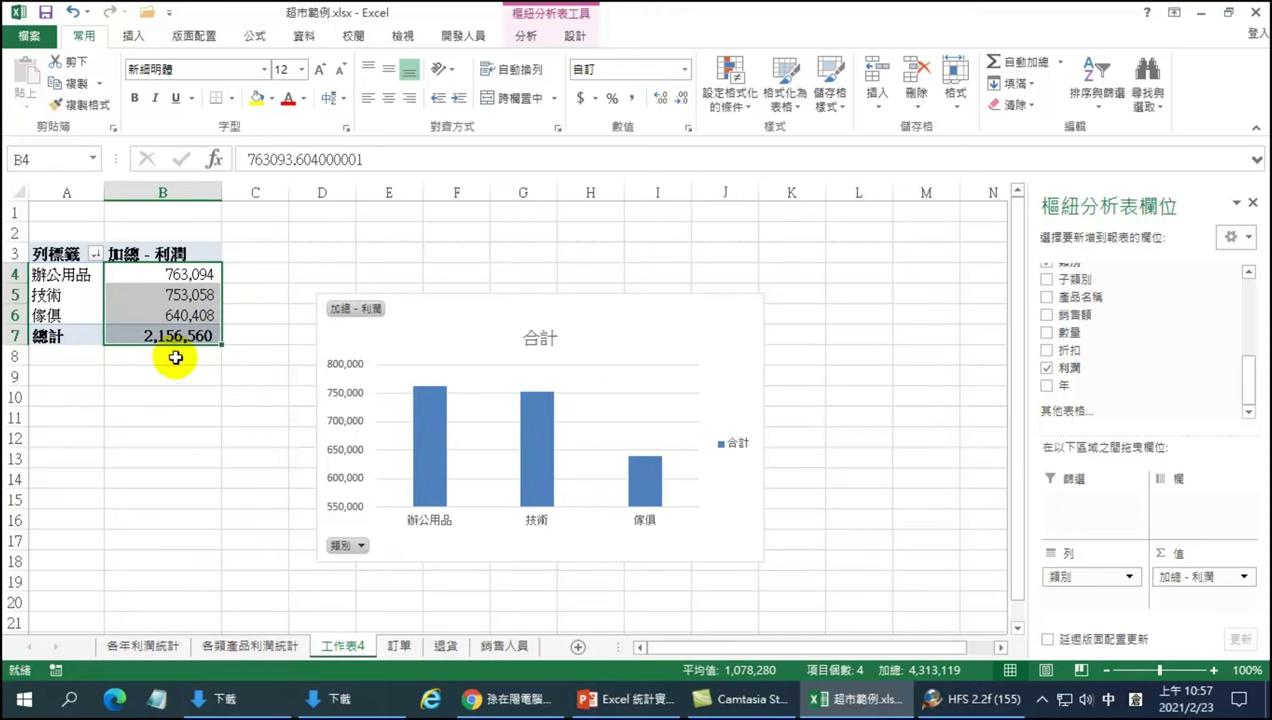